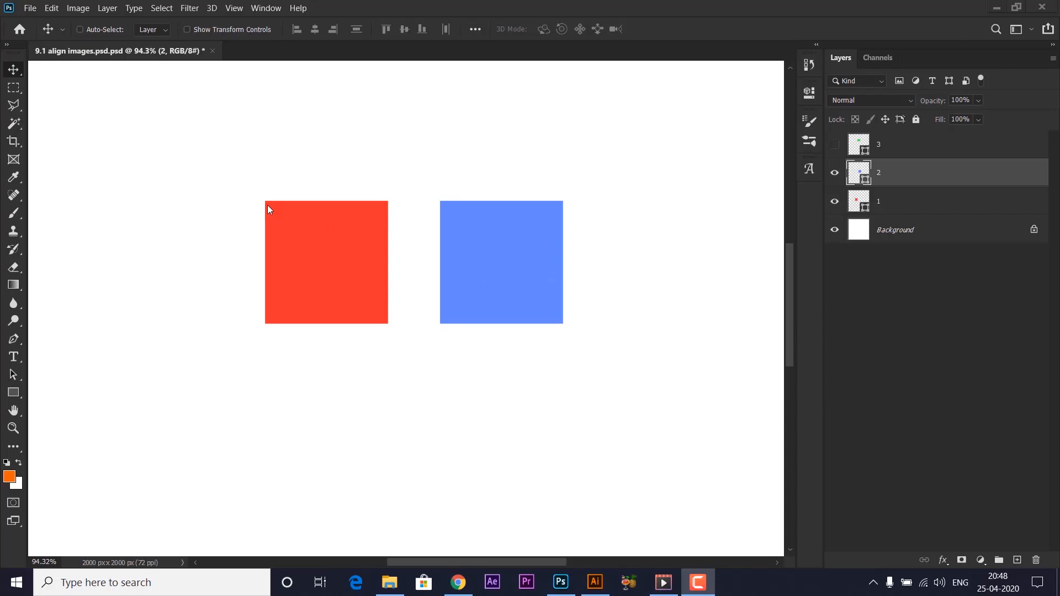
Step: Move the blue square slightly up and bring it back level with the red square
scroll(267, 206, "up", 3)
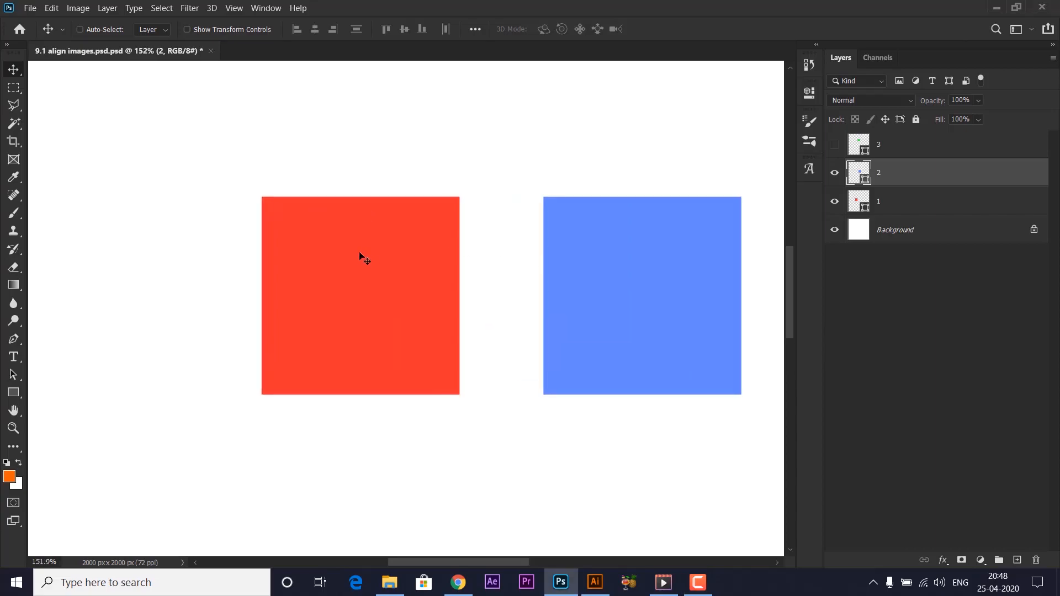
left_click_drag(359, 252, 307, 273)
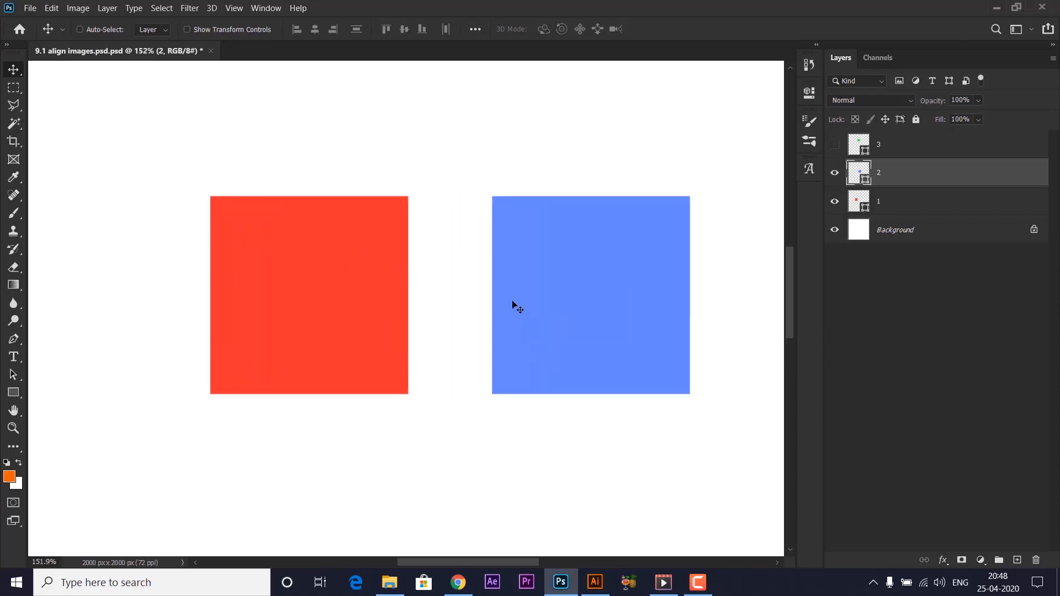
scroll(614, 257, "up", 1)
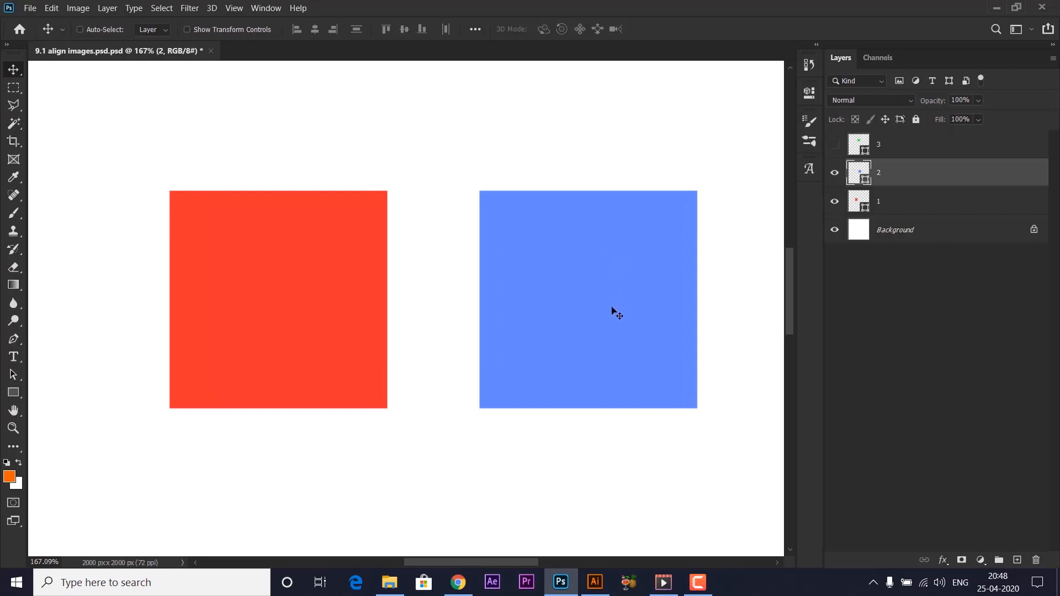
left_click_drag(612, 310, 611, 293)
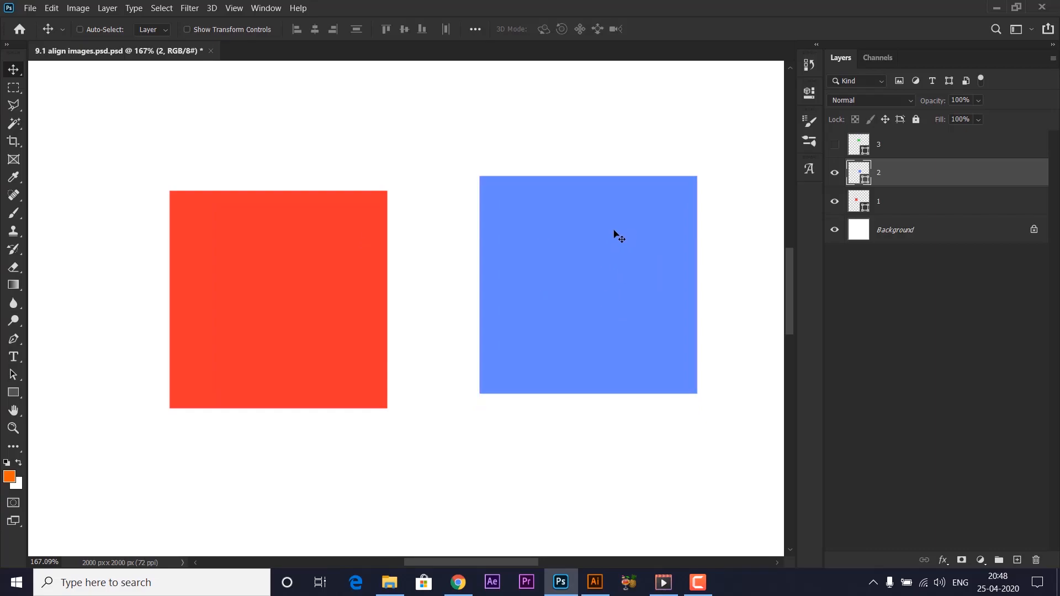
left_click_drag(551, 239, 558, 256)
mouse_move(518, 308)
left_mouse_down()
mouse_move(572, 312)
mouse_move(541, 308)
mouse_move(531, 280)
mouse_move(549, 299)
mouse_move(531, 300)
left_mouse_up()
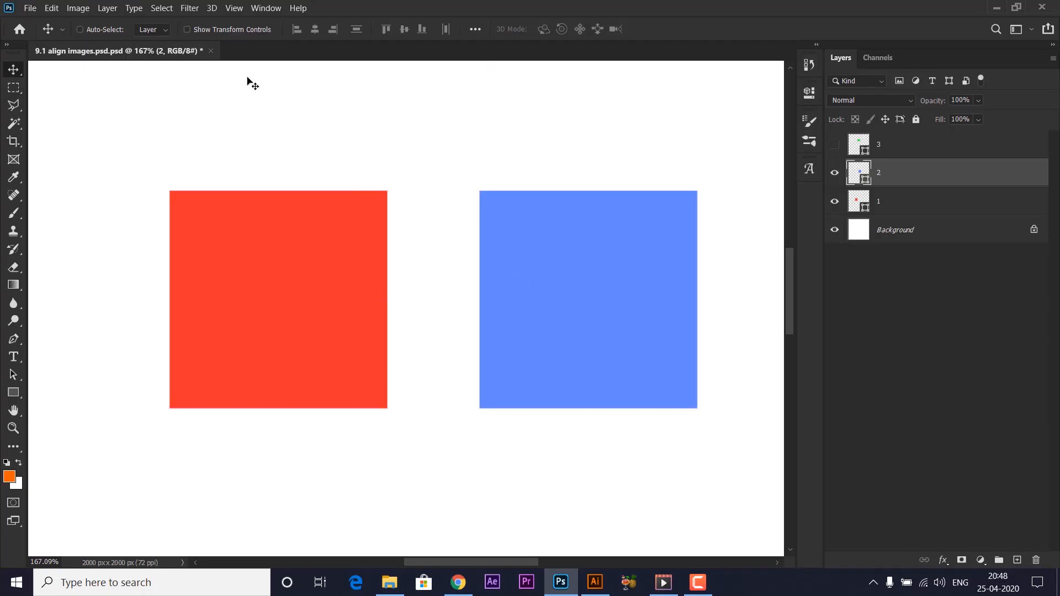
Step: Check whether Smart Guides are enabled among the displayed extras
left_click(236, 9)
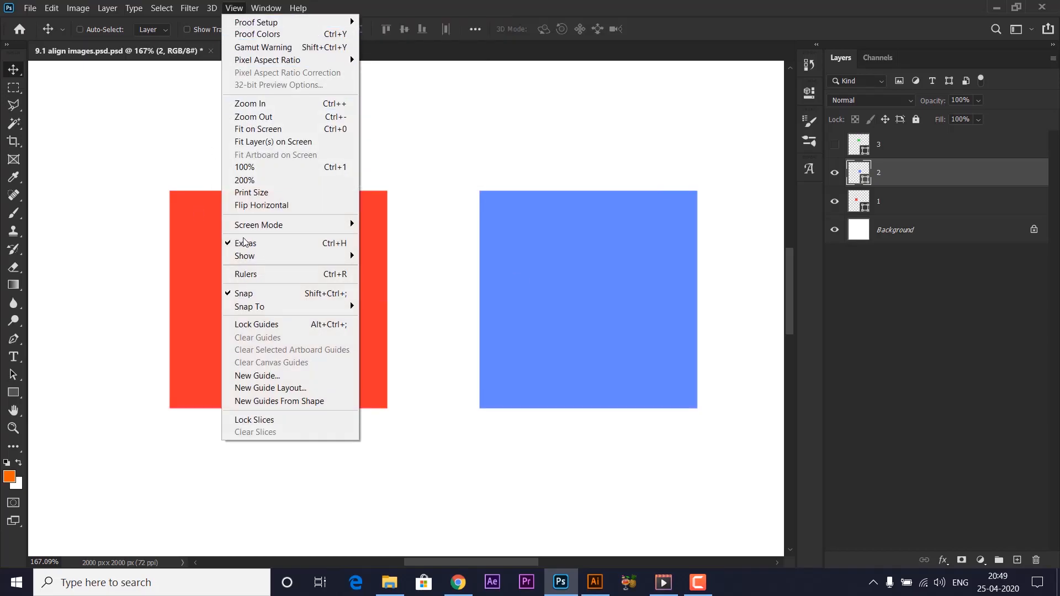
mouse_move(270, 255)
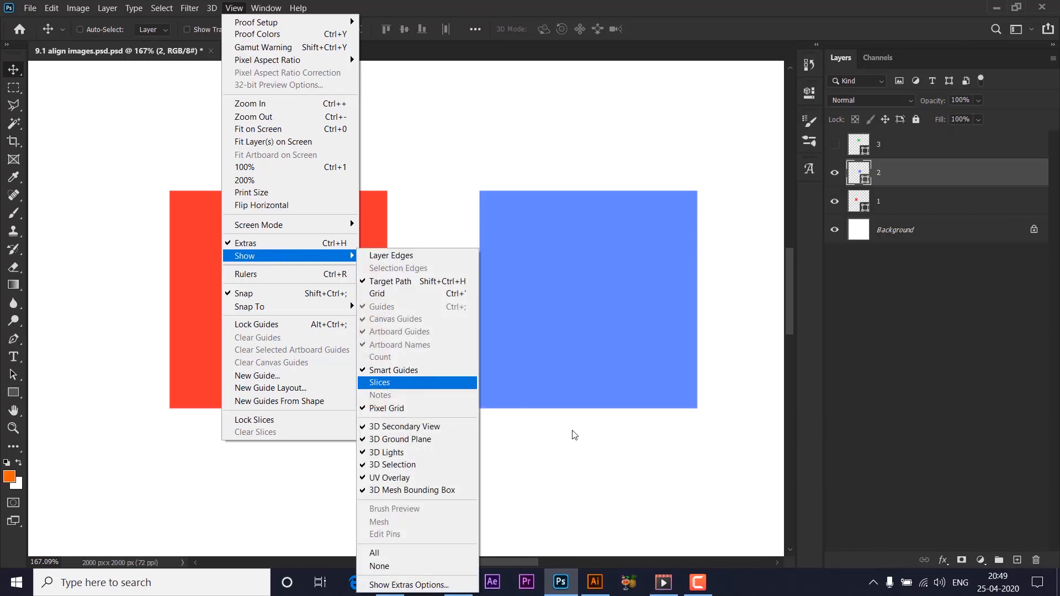
left_click(585, 385)
Step: Move the red square closer to the blue square and line it up level with it
mouse_move(319, 292)
left_mouse_down()
mouse_move(300, 293)
mouse_move(326, 298)
mouse_move(317, 289)
left_mouse_up()
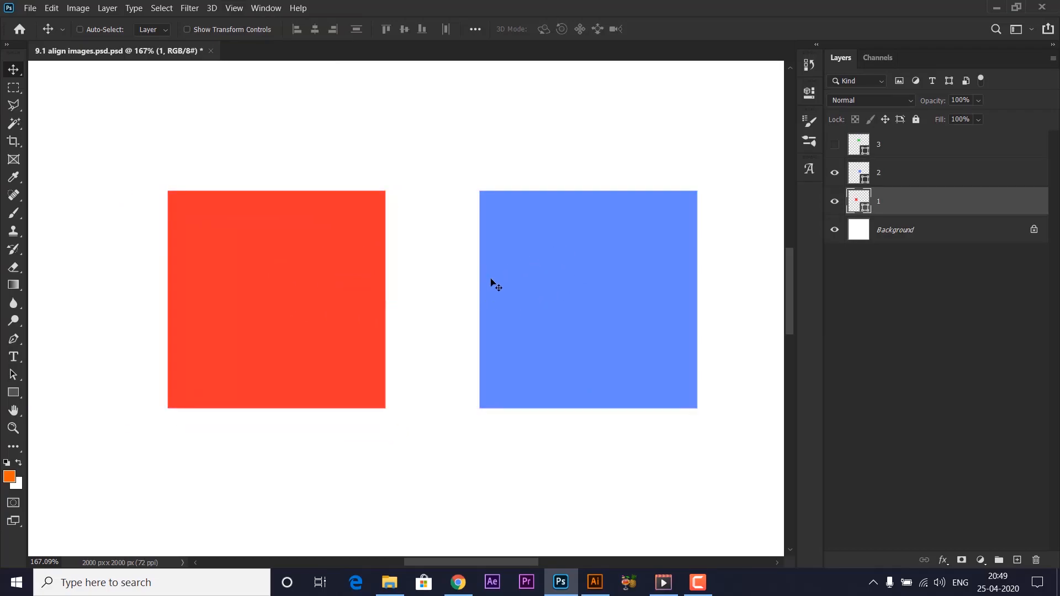
left_click_drag(261, 286, 315, 294)
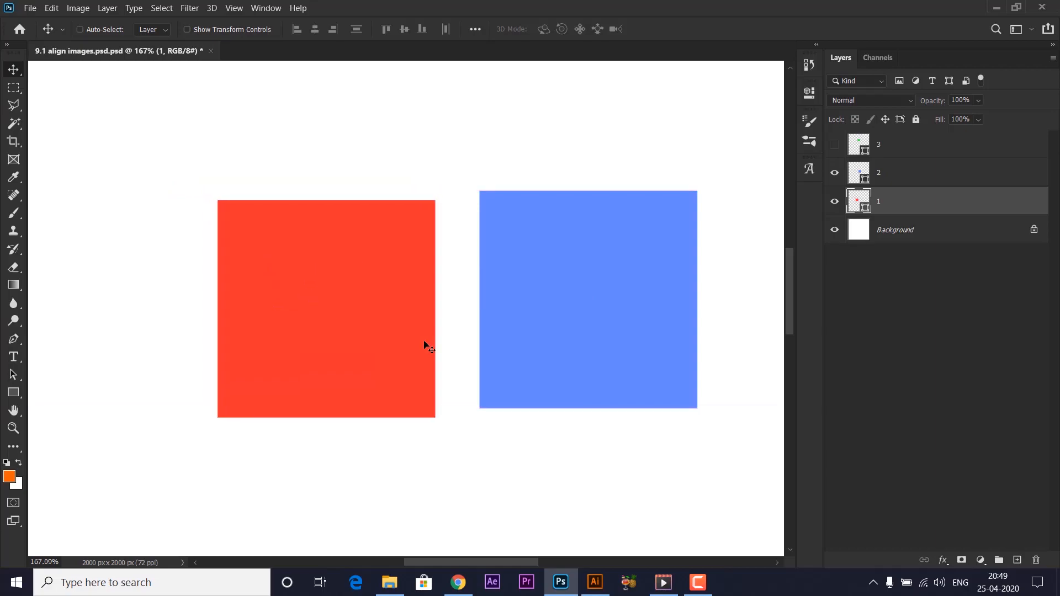
scroll(490, 351, "up", 4)
scroll(492, 351, "down", 1)
left_click_drag(521, 371, 470, 345)
mouse_move(271, 266)
left_mouse_down()
mouse_move(294, 257)
mouse_move(275, 242)
mouse_move(273, 260)
mouse_move(264, 255)
mouse_move(306, 254)
mouse_move(283, 253)
mouse_move(287, 546)
mouse_move(538, 517)
mouse_move(577, 523)
mouse_move(309, 420)
mouse_move(218, 285)
mouse_move(349, 366)
mouse_move(447, 390)
mouse_move(263, 272)
mouse_move(272, 248)
left_mouse_up()
scroll(309, 420, "down", 4)
scroll(395, 379, "down", 2)
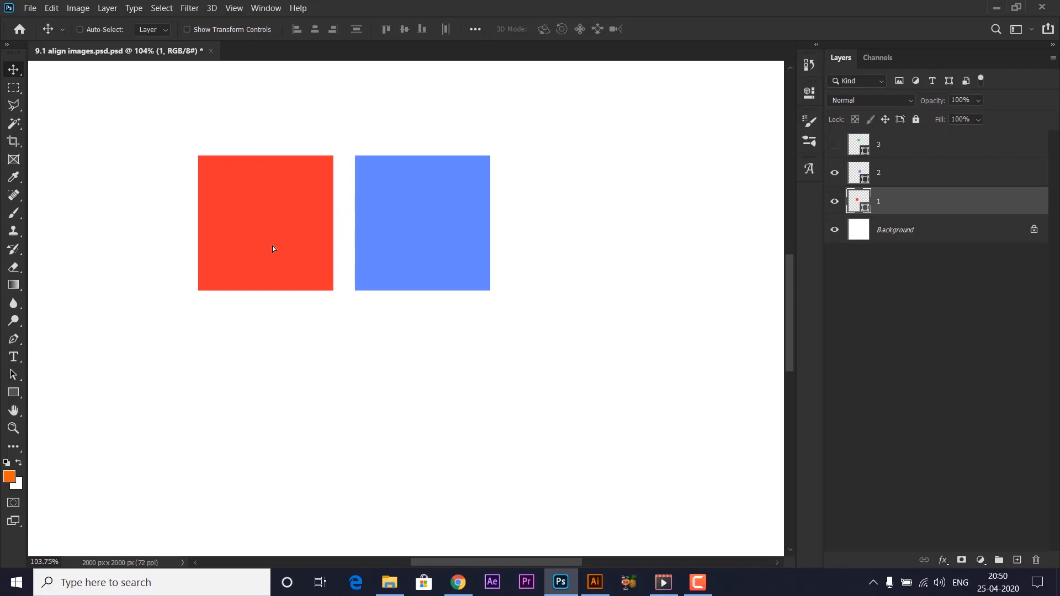
Step: Show the rulers and place a vertical guide just left of the red square and a horizontal guide just above it
key("ctrl+r")
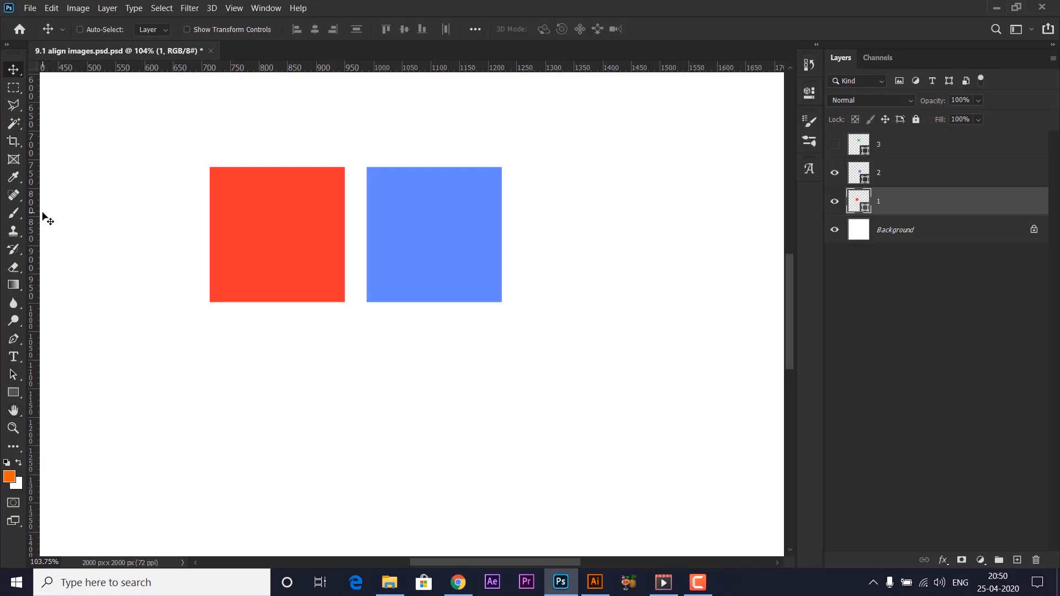
left_click_drag(33, 210, 197, 210)
left_click_drag(282, 67, 296, 153)
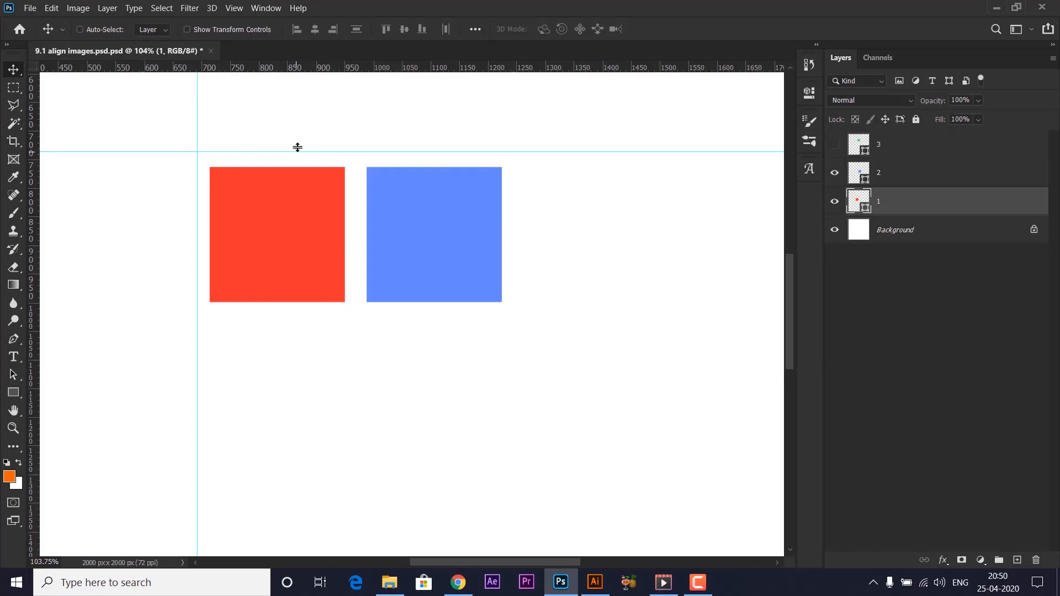
Step: Move the horizontal guide down closer to the red square's top edge
scroll(281, 163, "up", 2)
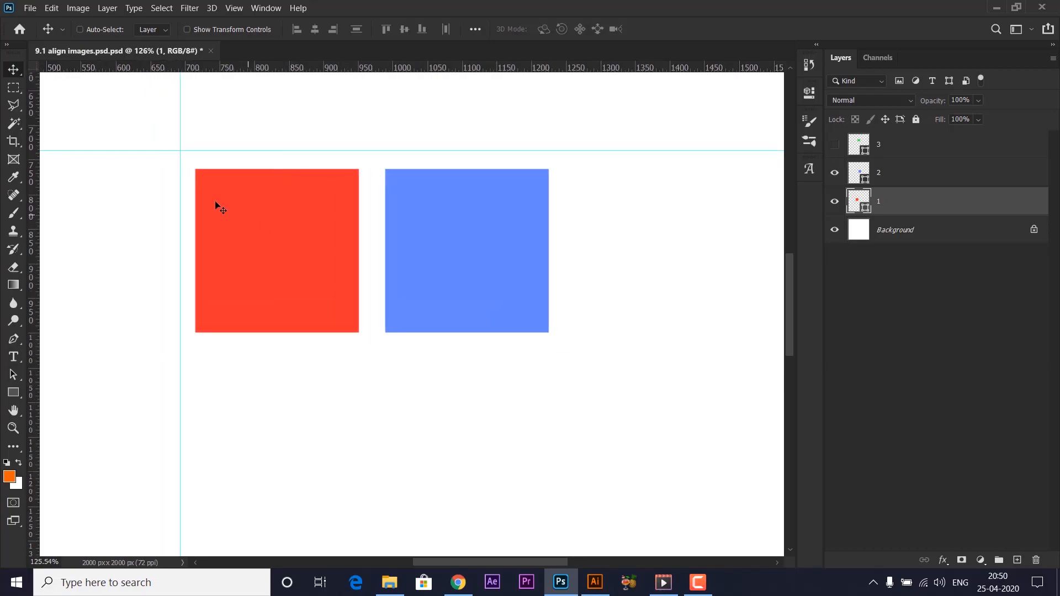
scroll(216, 199, "up", 2)
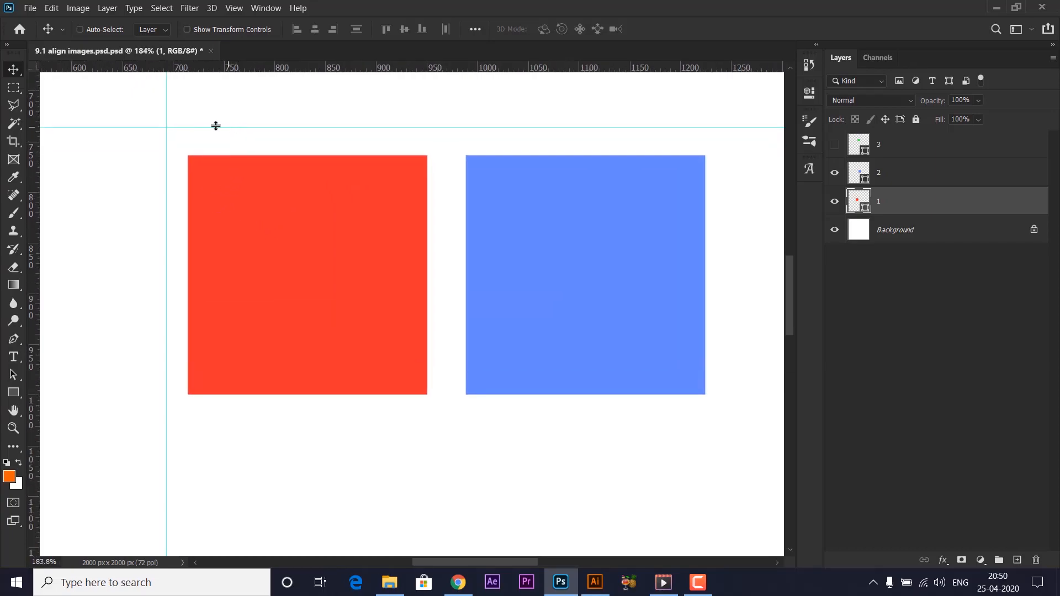
scroll(216, 127, "up", 7)
scroll(279, 143, "up", 3)
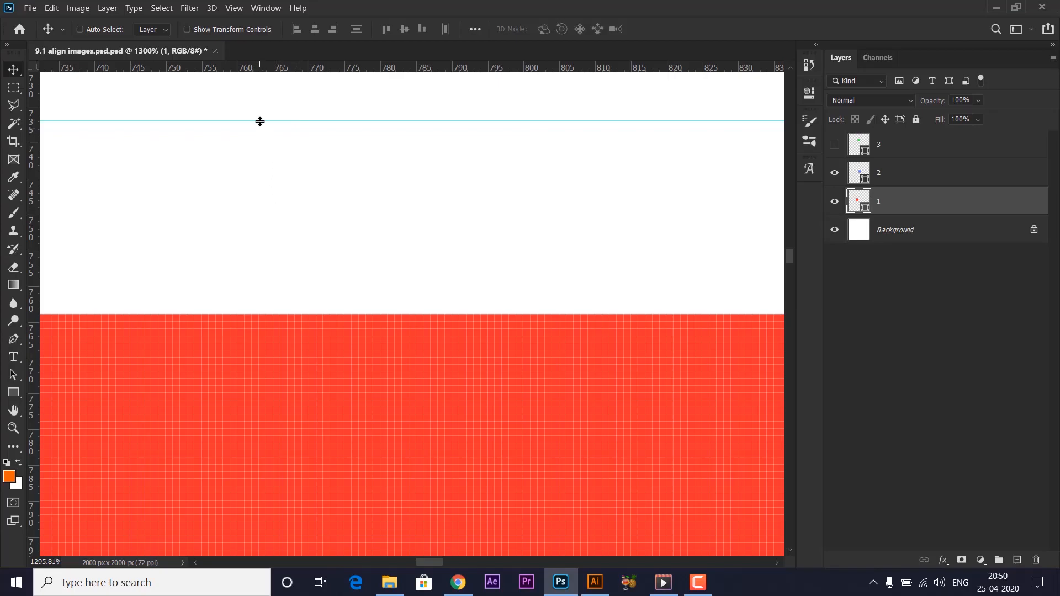
scroll(260, 121, "down", 6)
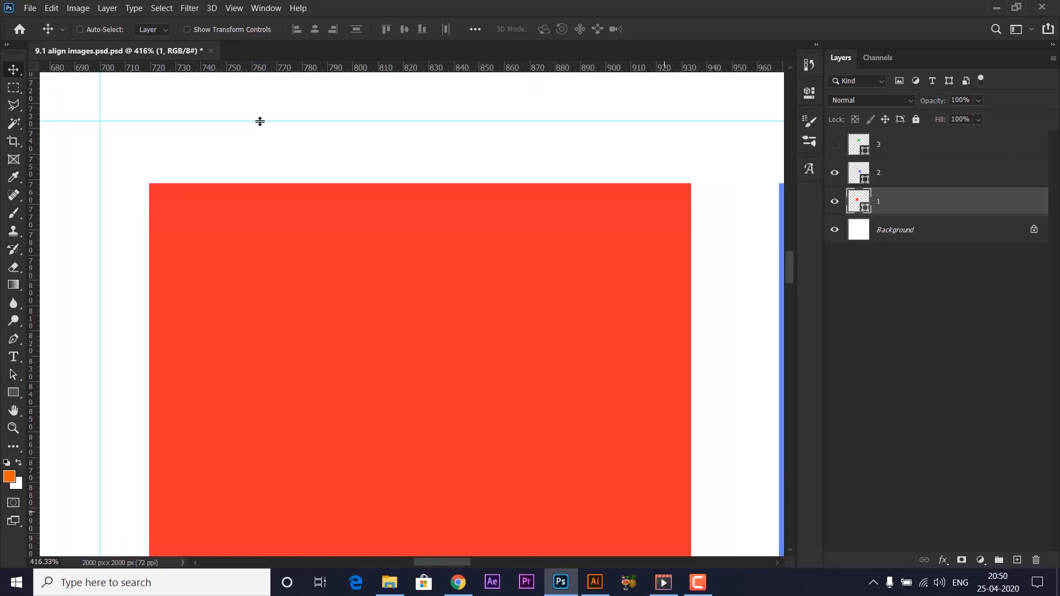
scroll(260, 121, "down", 2)
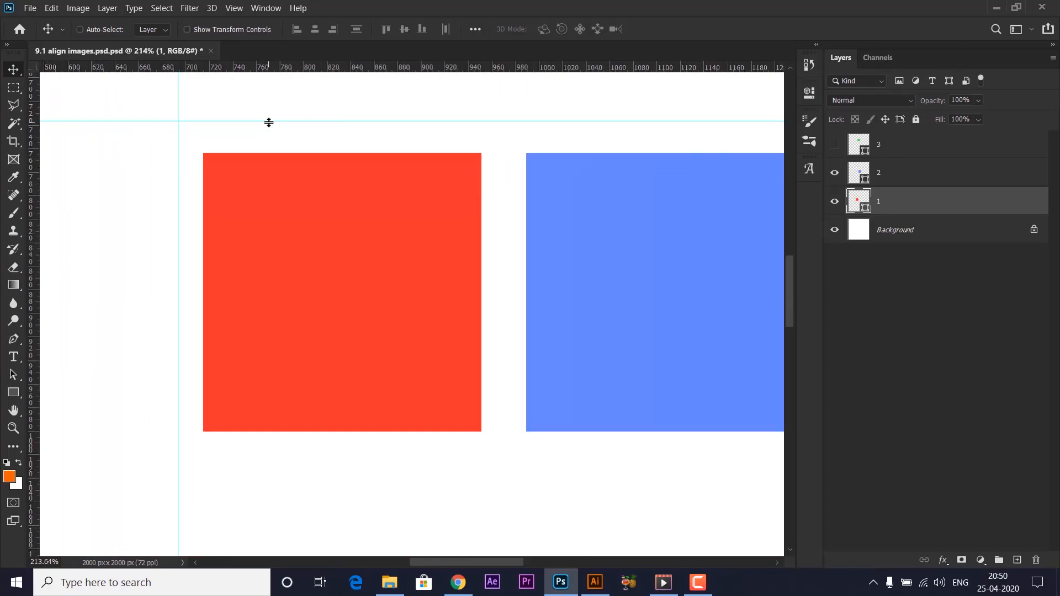
left_click_drag(269, 122, 279, 145)
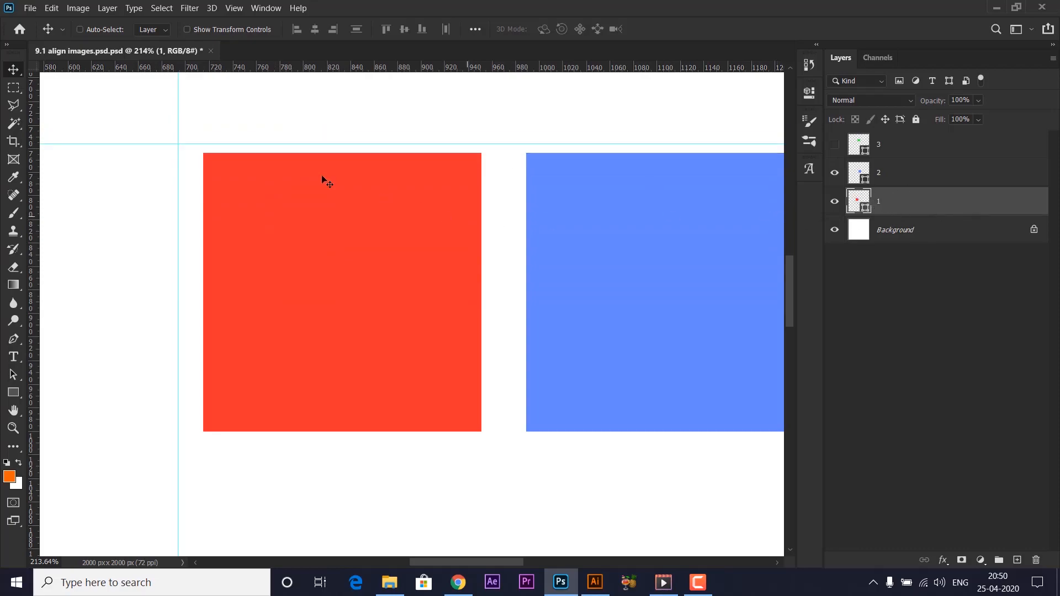
Step: Move the horizontal guide to Y 882 px and the vertical guide to the red square's centre so they cross in its middle
left_click_drag(324, 144, 314, 297)
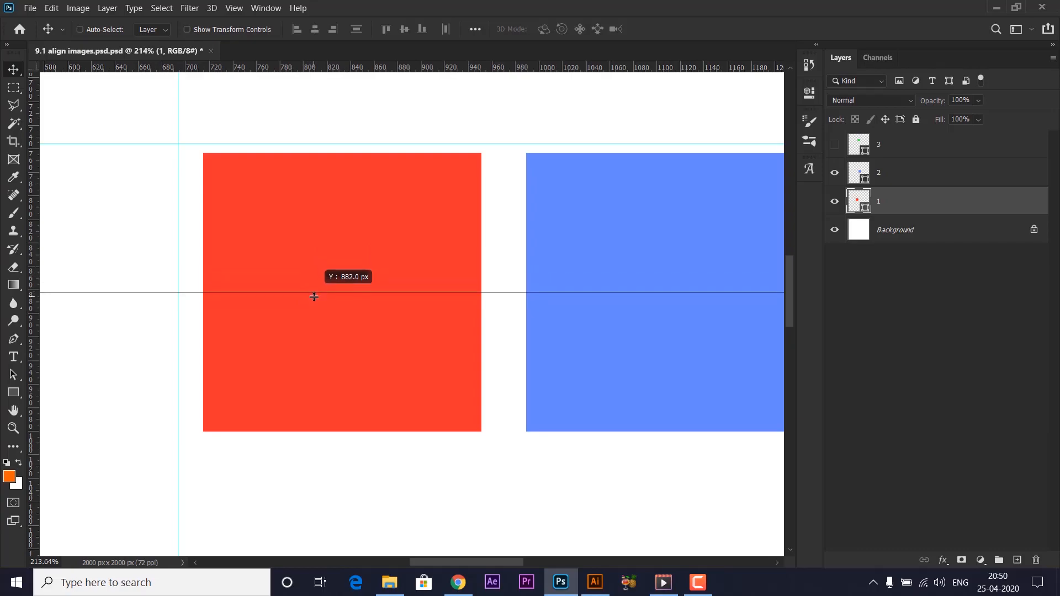
left_click_drag(314, 297, 313, 296)
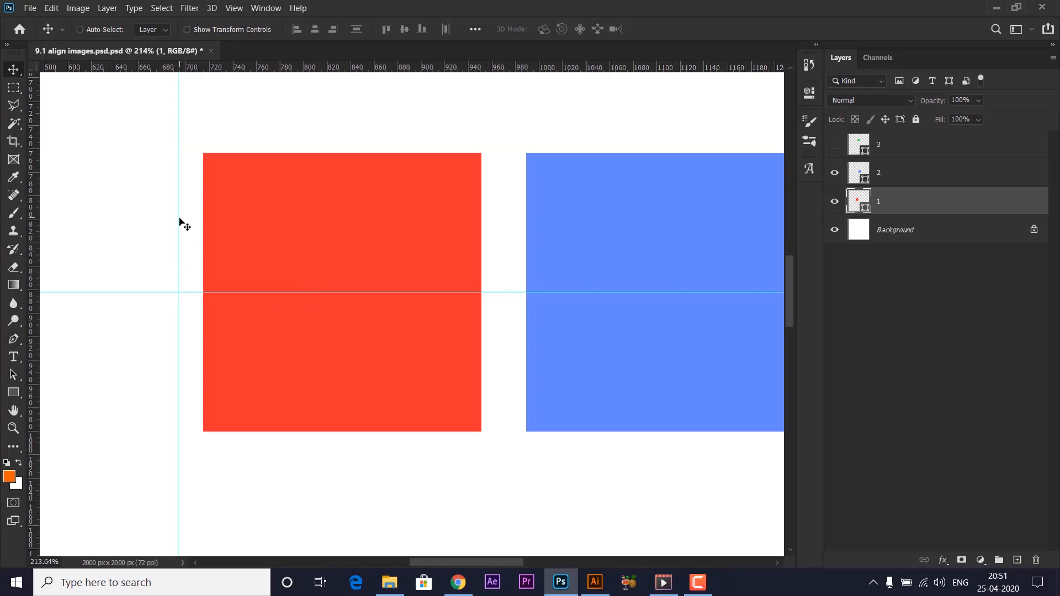
left_click_drag(184, 218, 345, 226)
scroll(356, 307, "up", 4)
scroll(356, 307, "down", 4)
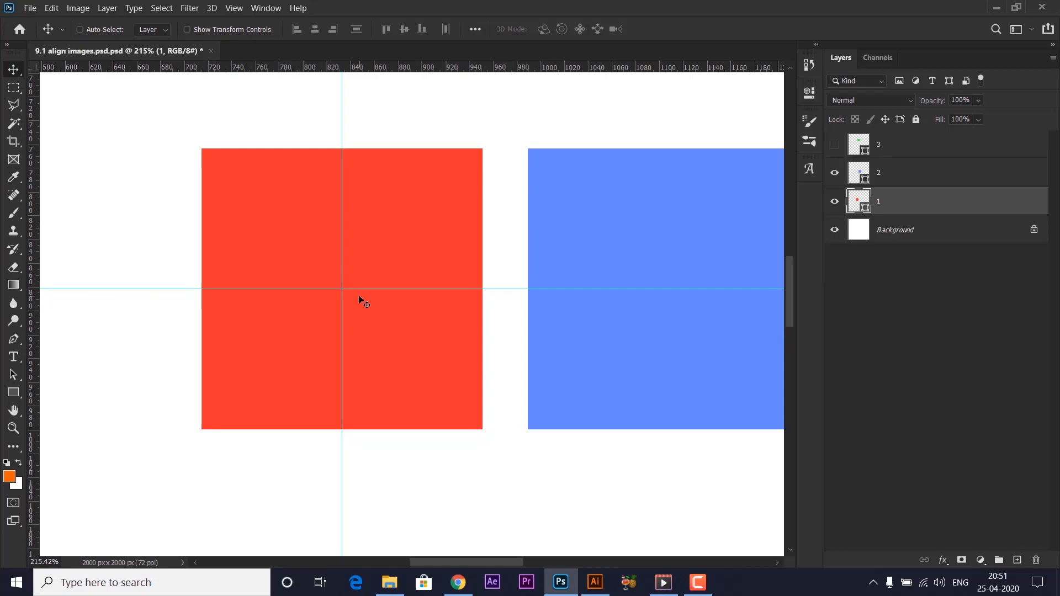
Step: On a new layer, create two white-filled rectangles in the red square's upper-left and upper-right quarters
scroll(350, 275, "up", 5)
scroll(306, 287, "down", 1)
scroll(206, 118, "up", 1)
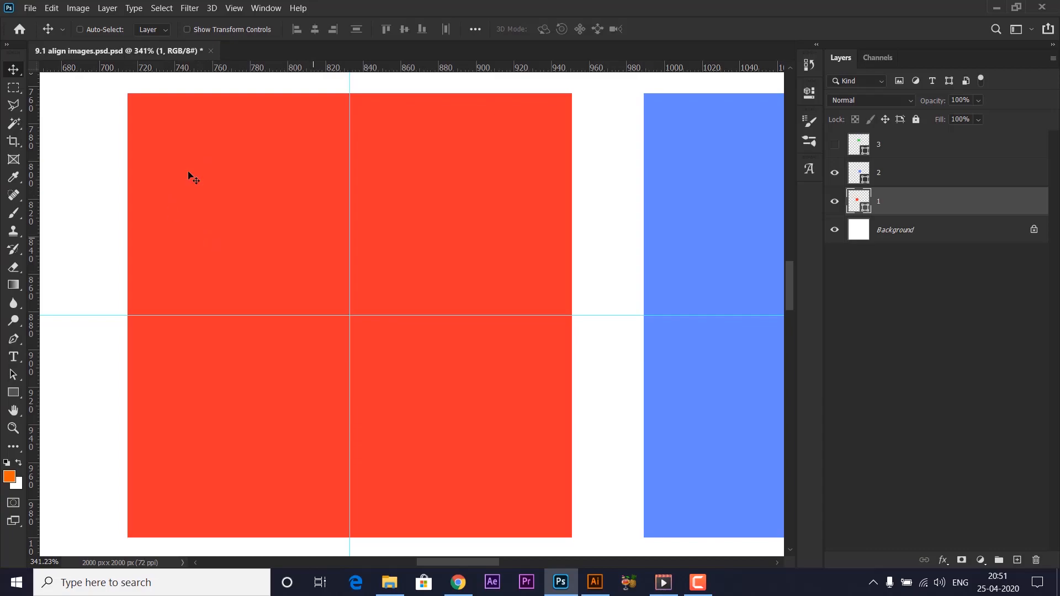
left_click(13, 87)
left_click_drag(148, 126, 324, 281)
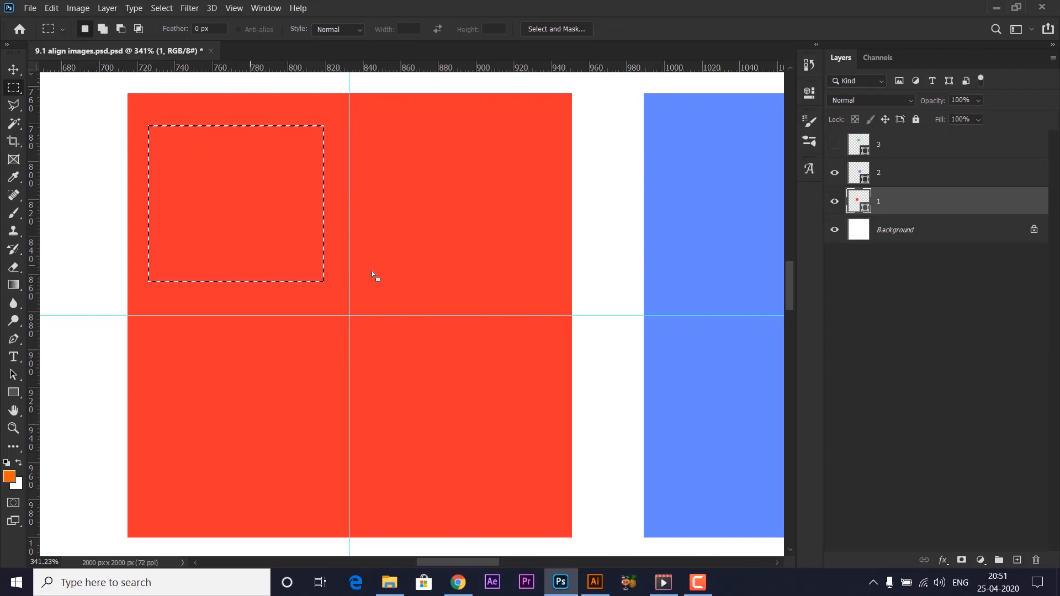
left_click(1016, 560)
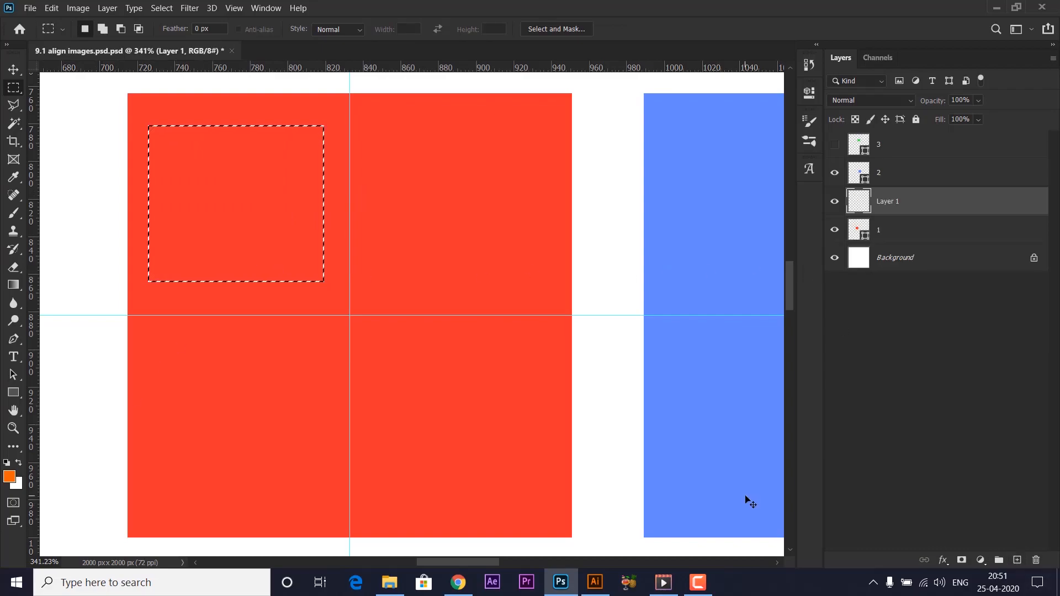
key("ctrl+BackSpace")
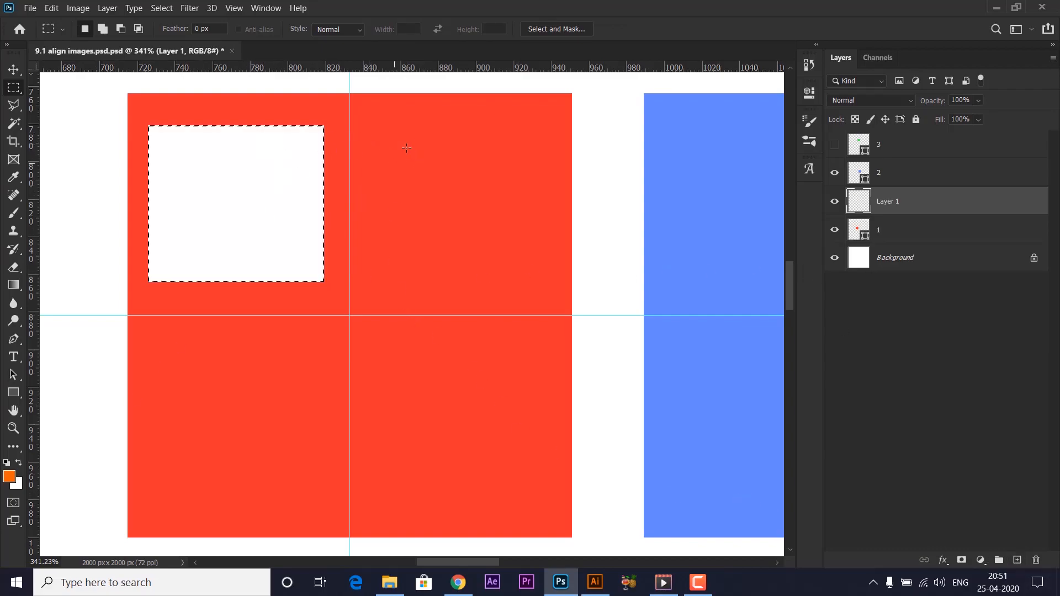
left_click_drag(388, 128, 548, 280)
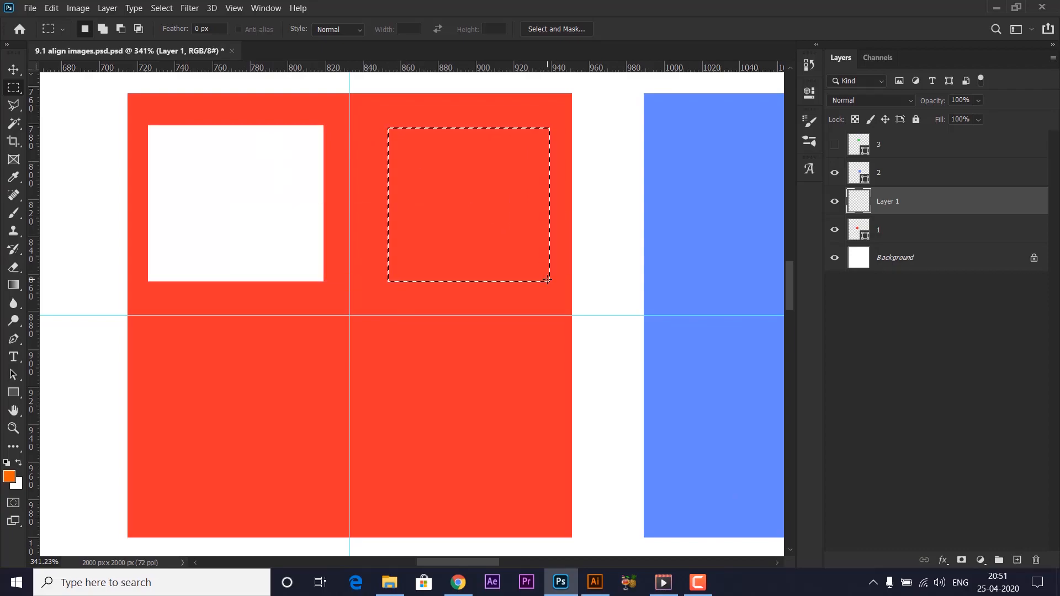
key("ctrl+BackSpace")
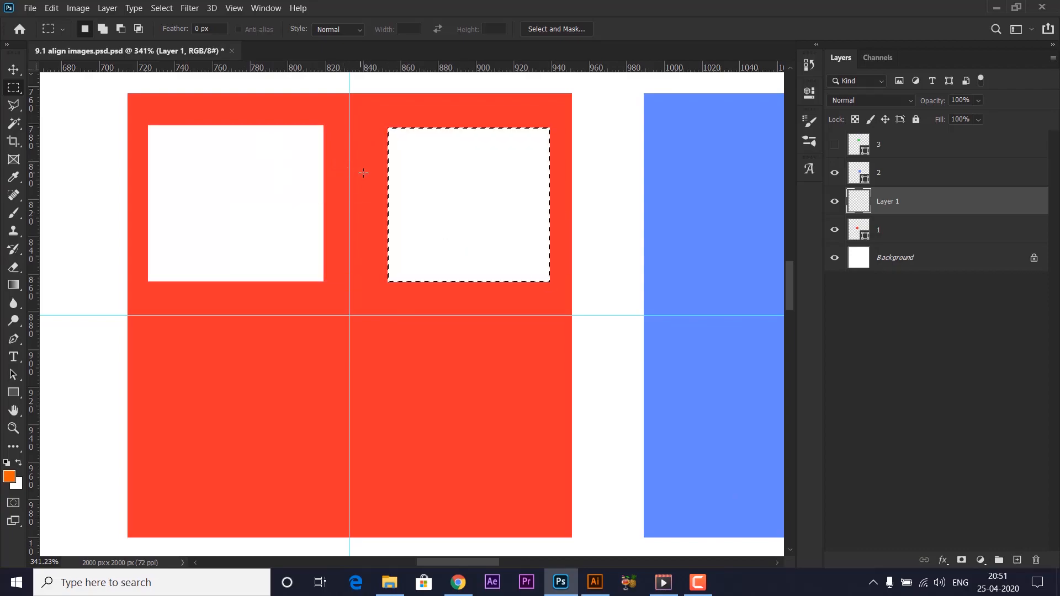
Step: Remove the vertical guide from the canvas and clear the selection
key("v")
left_click_drag(350, 111, 44, 154)
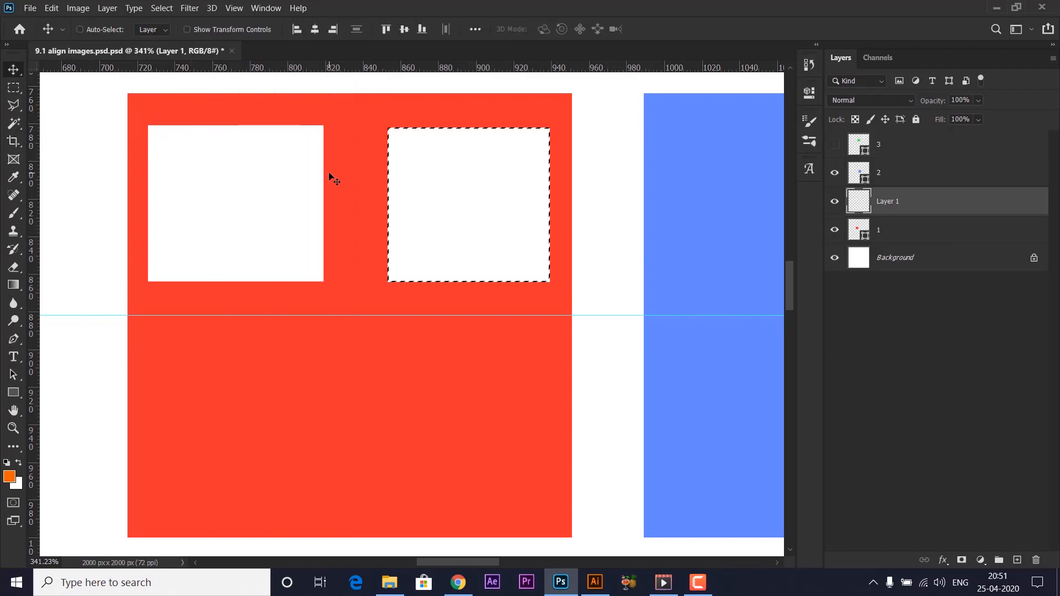
key("ctrl+d")
Step: Add a horizontal guide across the white rectangles and vertical guides at the red square's centre and the rectangles' outer left and right edges
scroll(338, 185, "down", 5)
scroll(343, 188, "down", 1)
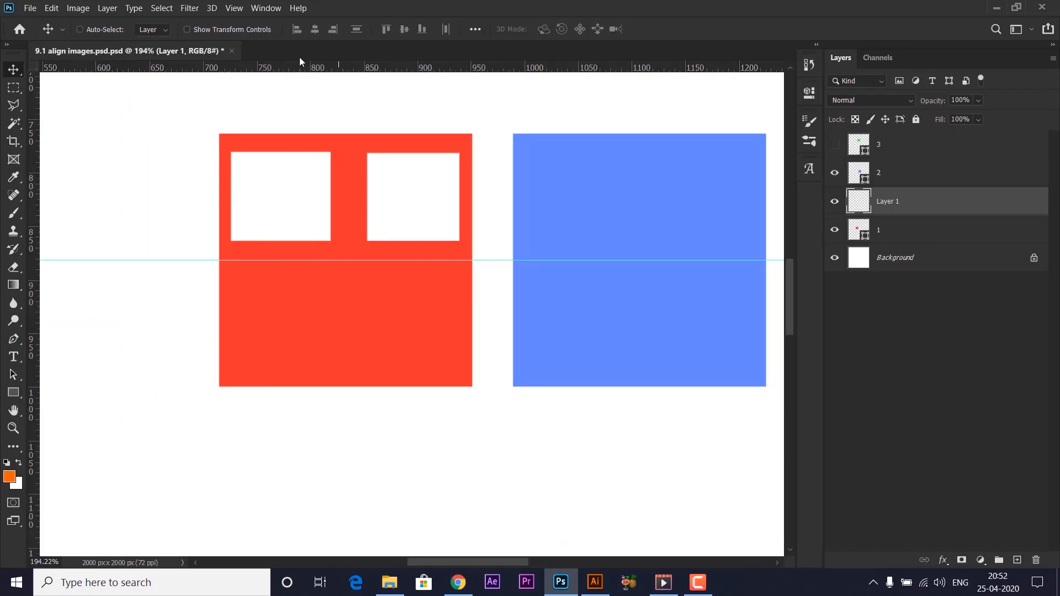
left_click_drag(302, 69, 319, 226)
left_click_drag(35, 307, 345, 314)
left_click_drag(39, 196, 231, 236)
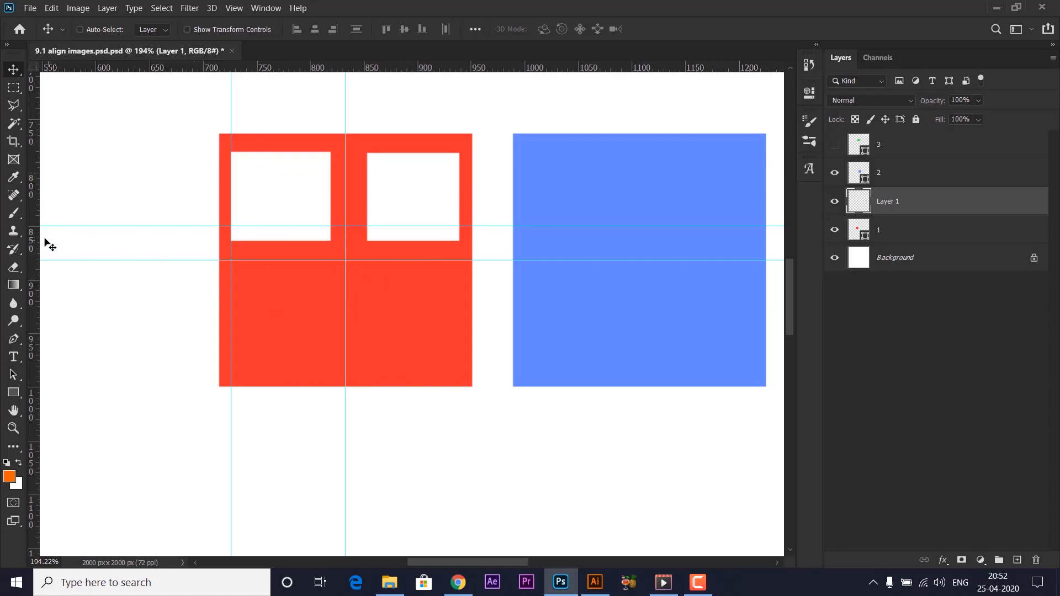
left_click_drag(37, 237, 459, 271)
Step: Hide all guides and show them again
scroll(501, 152, "up", 5)
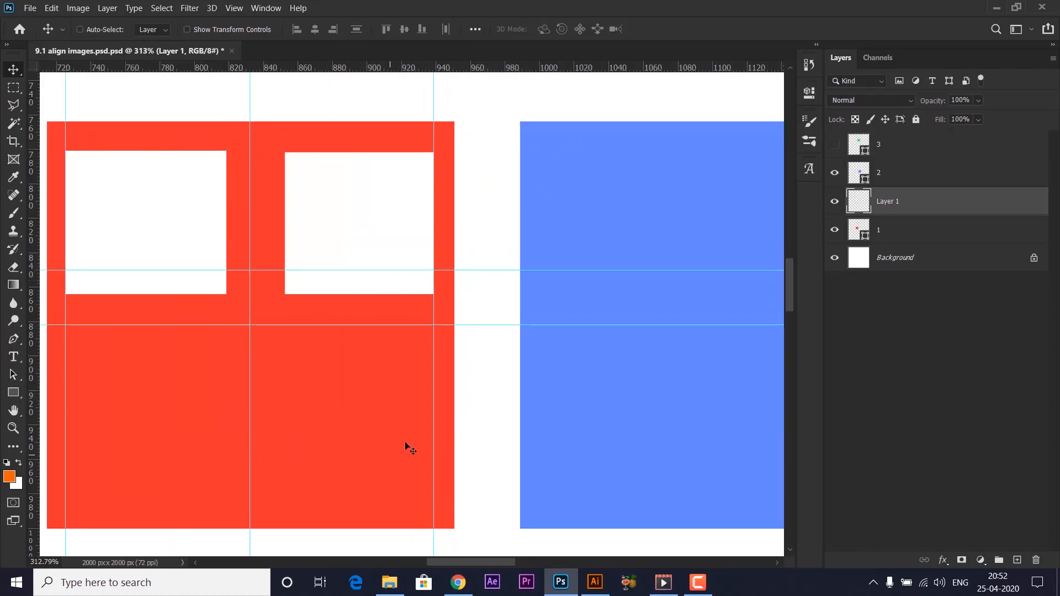
scroll(360, 302, "down", 3)
key("ctrl+semicolon")
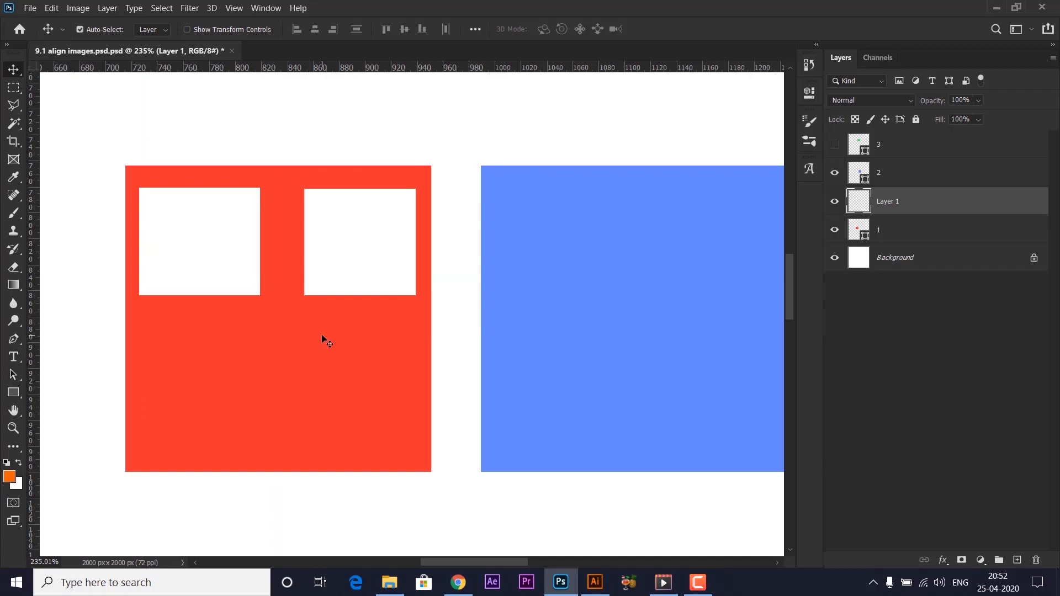
key("ctrl+semicolon")
Step: Move the white rectangles slightly down inside the red square and raise the upper horizontal guide across them
scroll(471, 279, "up", 5)
scroll(475, 281, "down", 3)
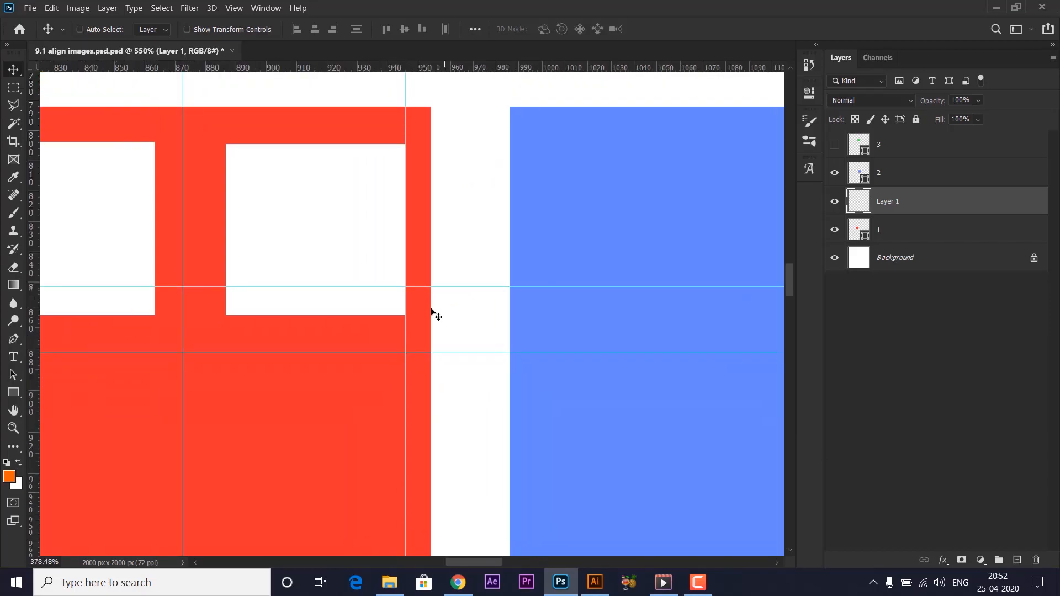
left_click(366, 238)
left_click_drag(366, 237, 358, 273)
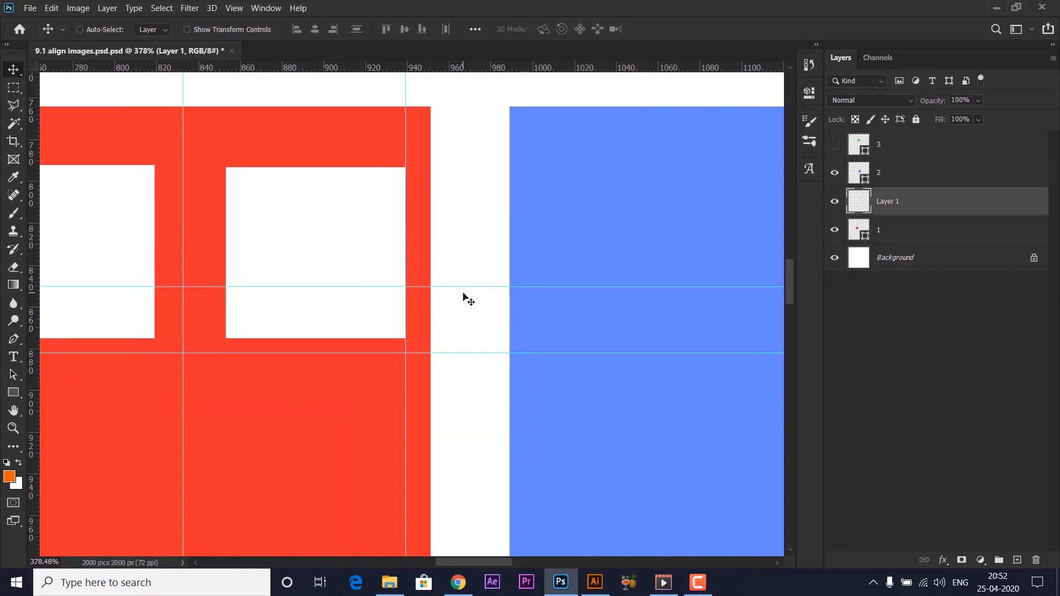
left_click_drag(463, 287, 470, 230)
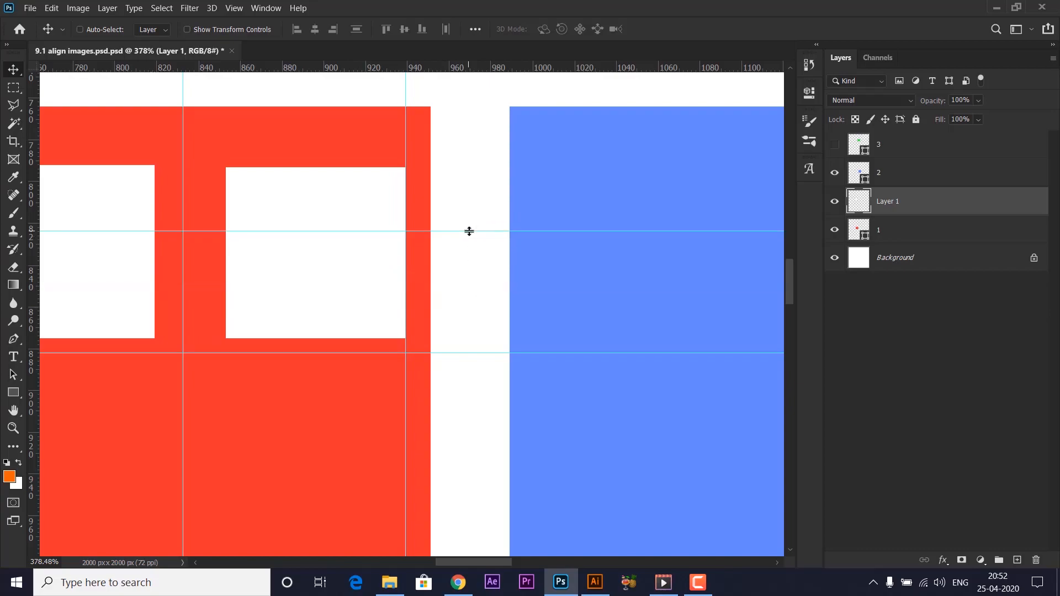
Step: Undo the last move of the upper horizontal guide and lock the guides
key("ctrl")
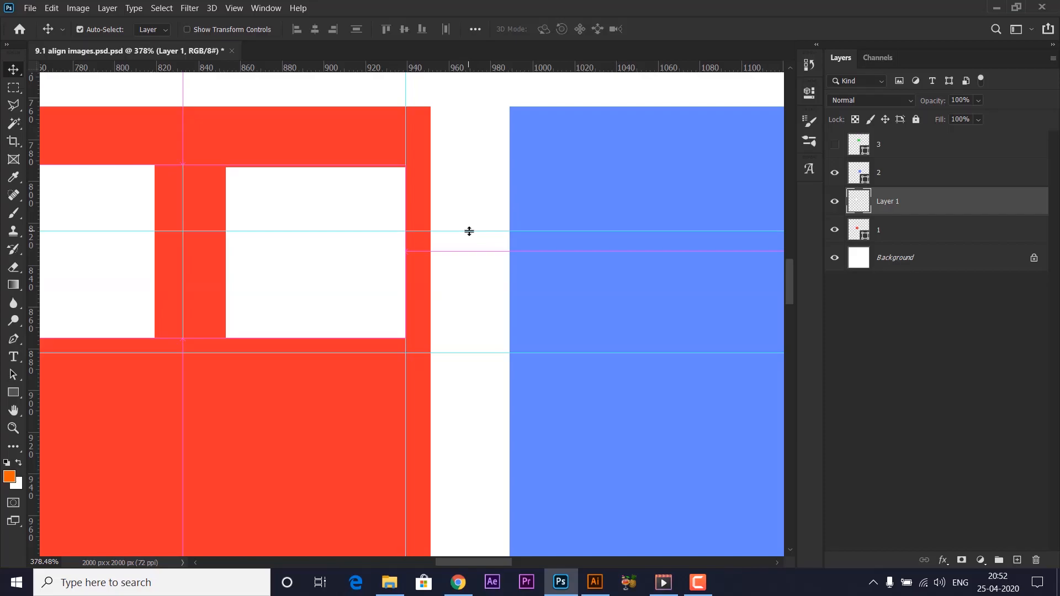
key("ctrl+z")
scroll(457, 279, "up", 3)
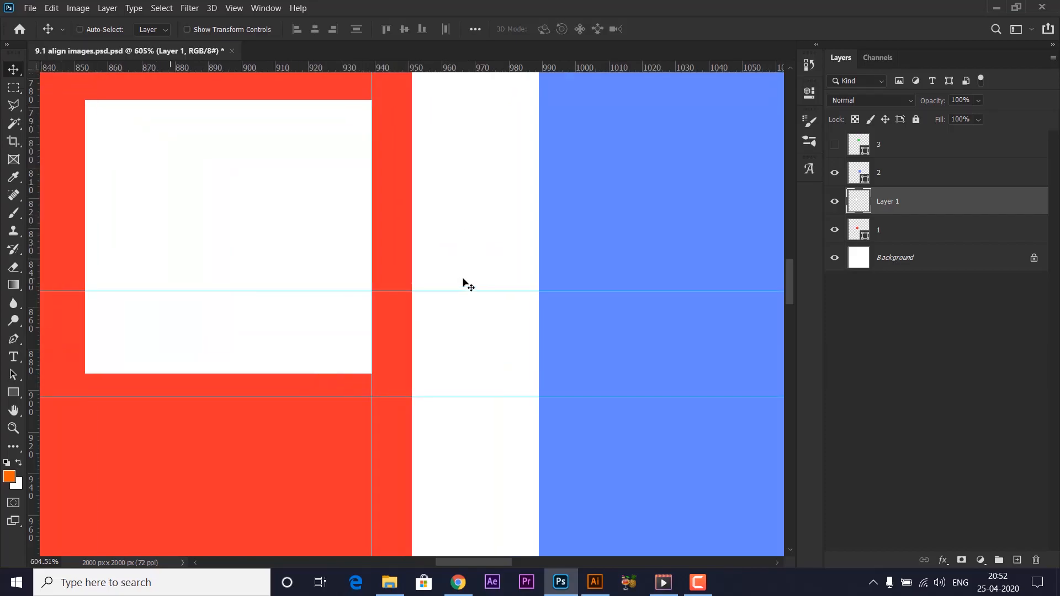
scroll(454, 282, "up", 2)
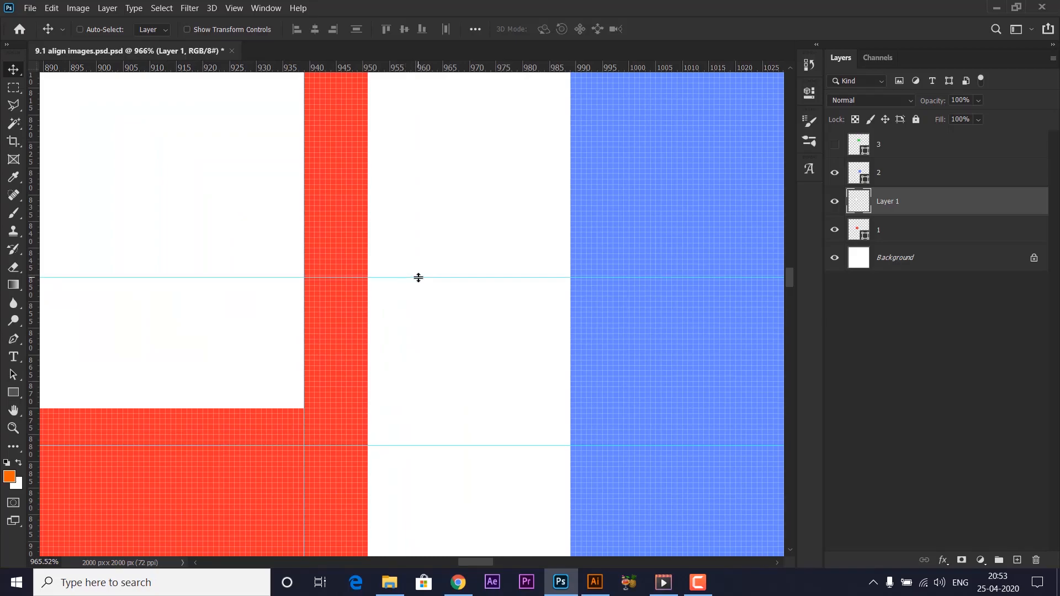
key("ctrl")
scroll(428, 277, "down", 2, "alt")
key("ctrl+alt+semicolon")
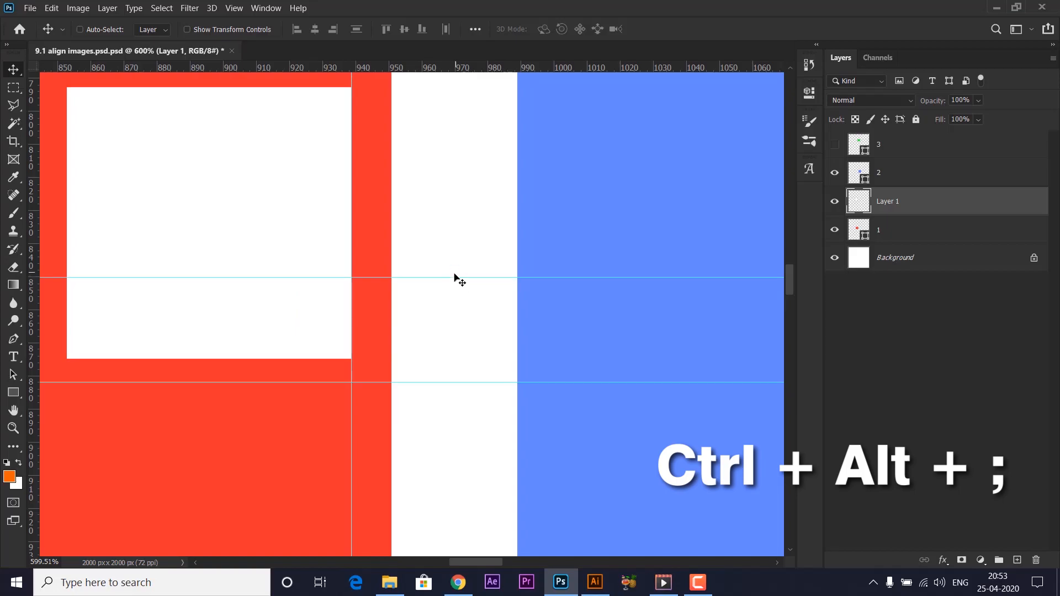
Step: Try to move the locked upper horizontal guide and the locked vertical guide at the right rectangle's outer edge
scroll(456, 277, "up", 4)
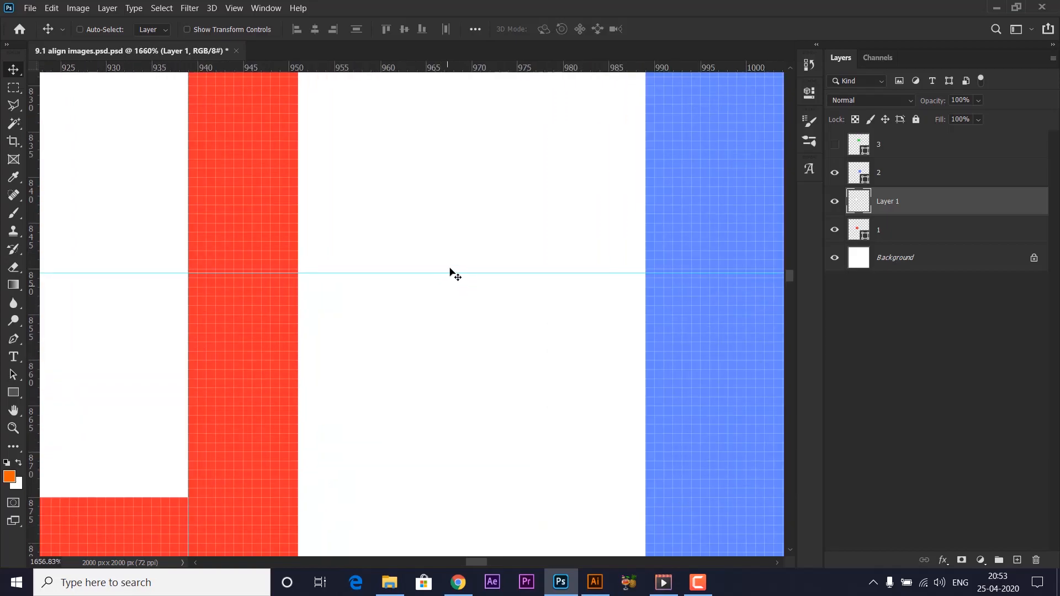
left_click_drag(450, 271, 451, 281)
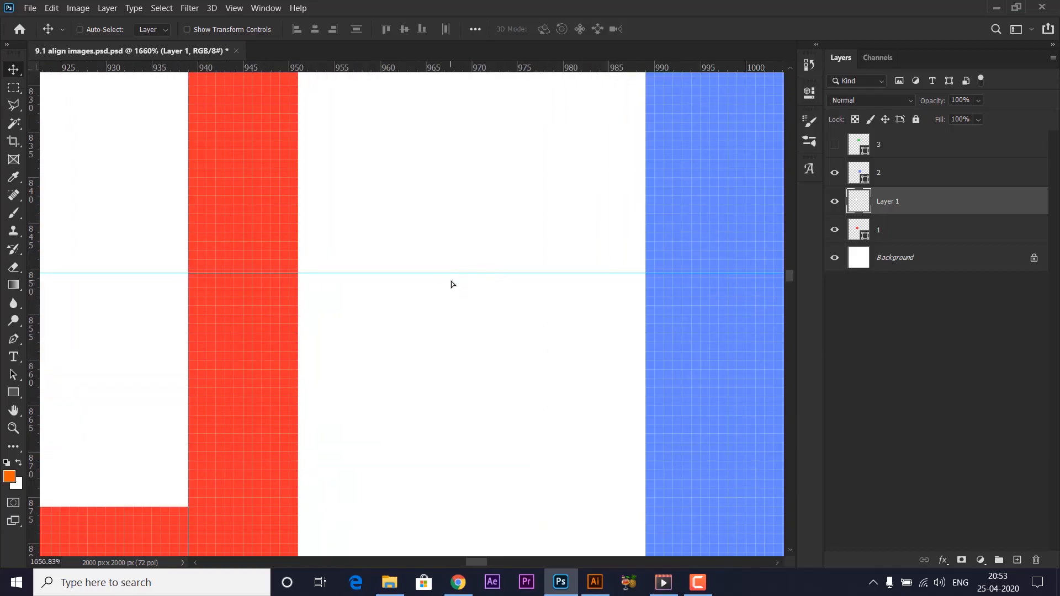
scroll(454, 275, "down", 7, "alt")
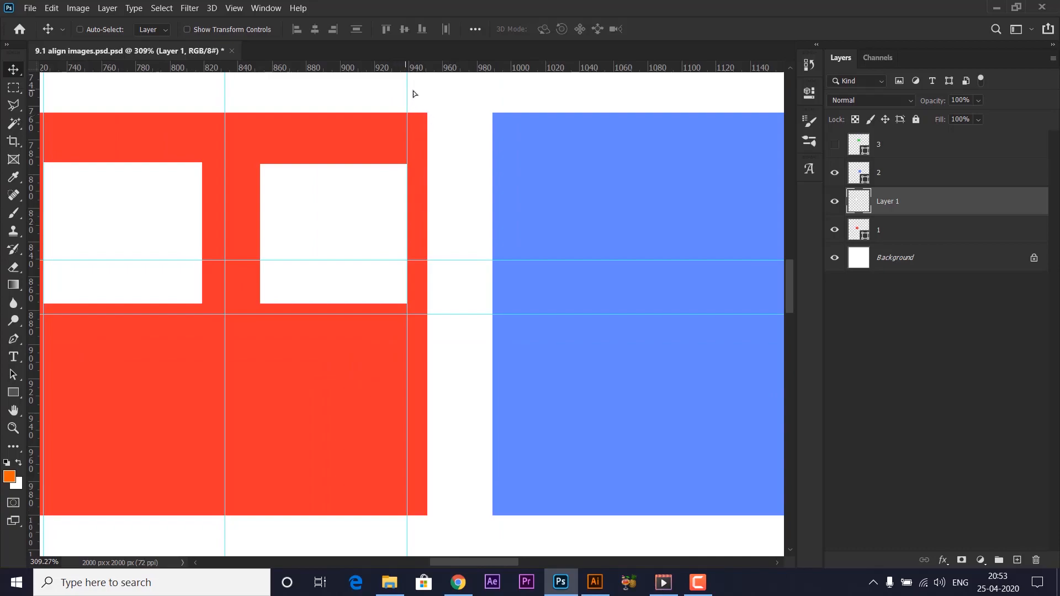
left_click_drag(407, 92, 427, 93)
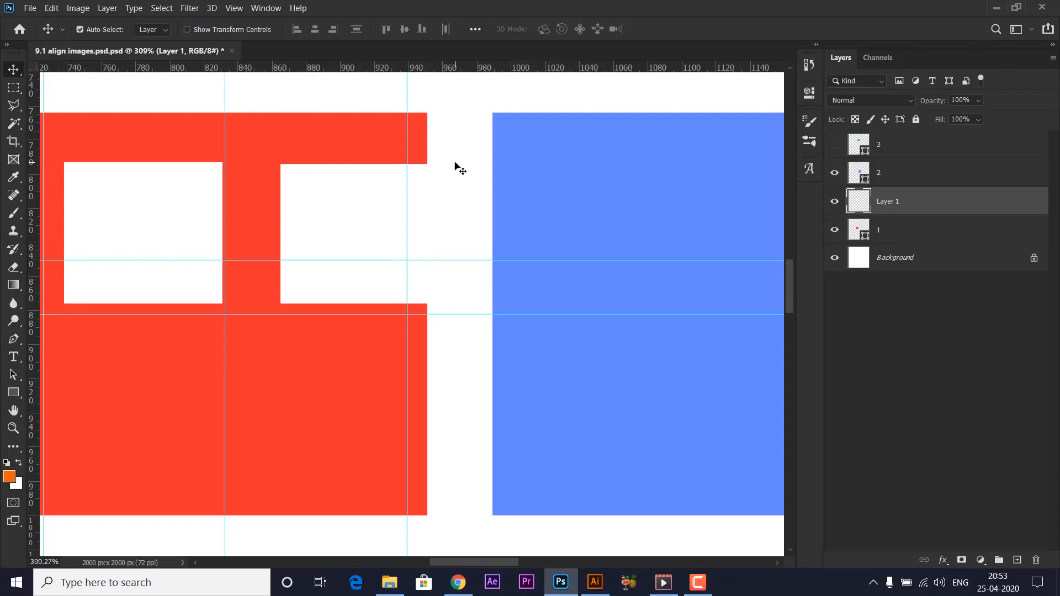
Step: Unlock the guides and move the upper horizontal guide down across the red square
key("ctrl+alt+semicolon")
left_click_drag(464, 261, 481, 353)
scroll(426, 241, "down", 3)
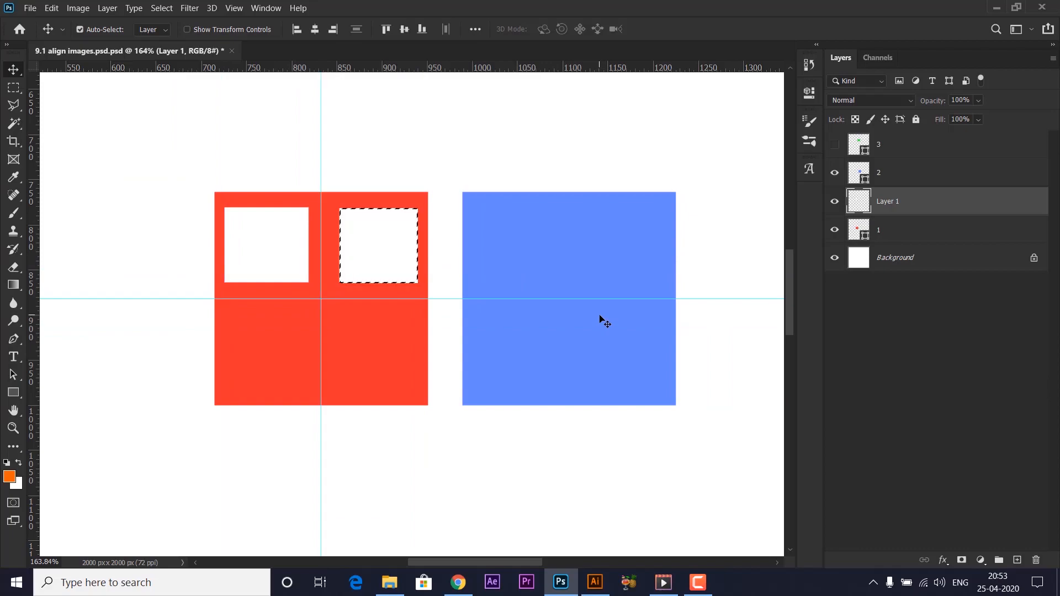
Step: Undo the edits back to before the white rectangles were added, and hide the guides
key("ctrl+z")
key("ctrl+z")
key("ctrl+z")
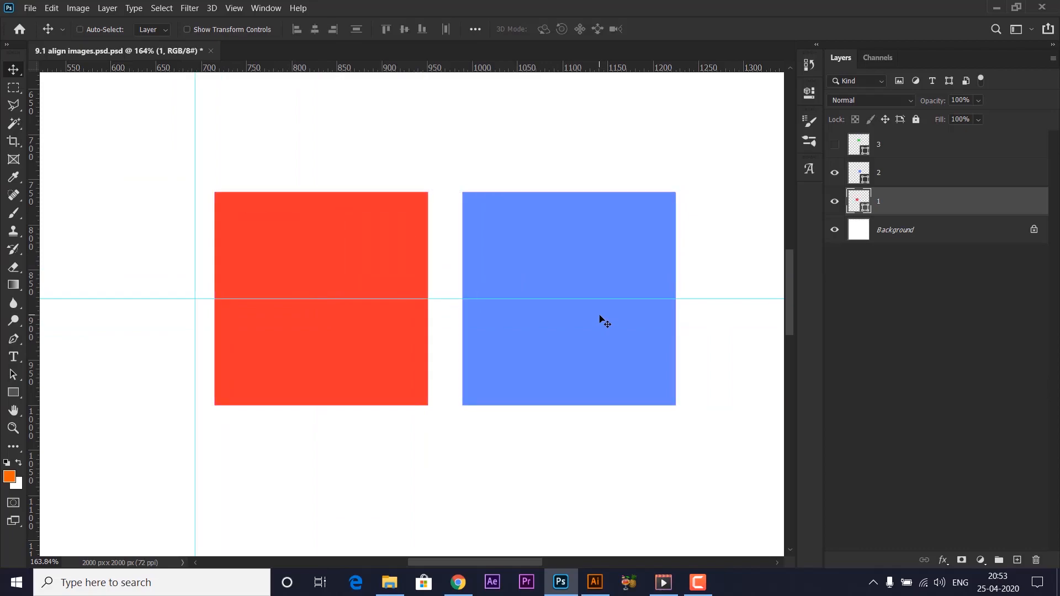
key("ctrl")
key("ctrl+h")
scroll(470, 260, "down", 1)
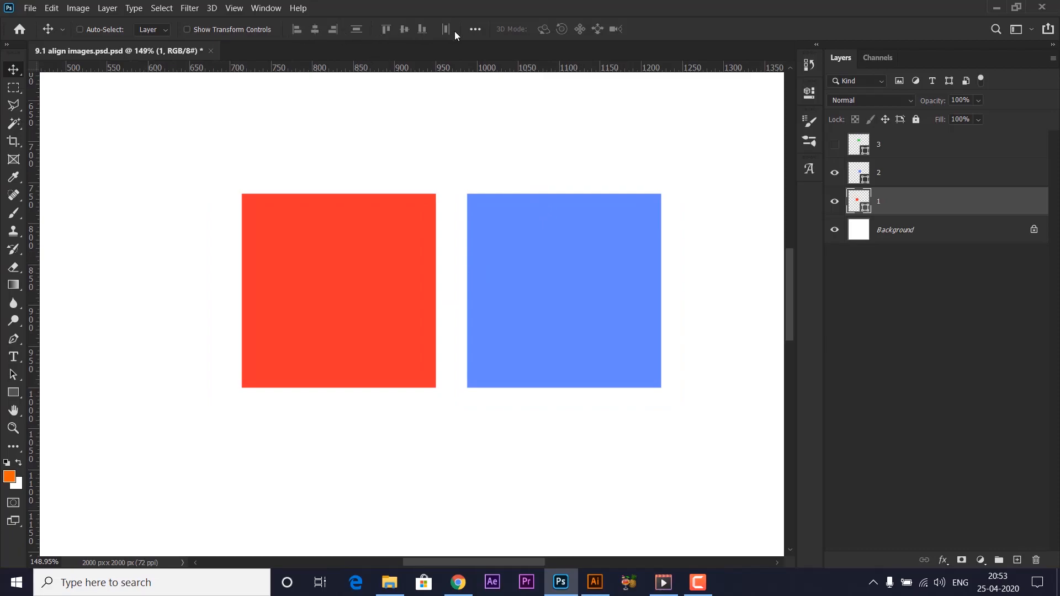
scroll(419, 193, "down", 1)
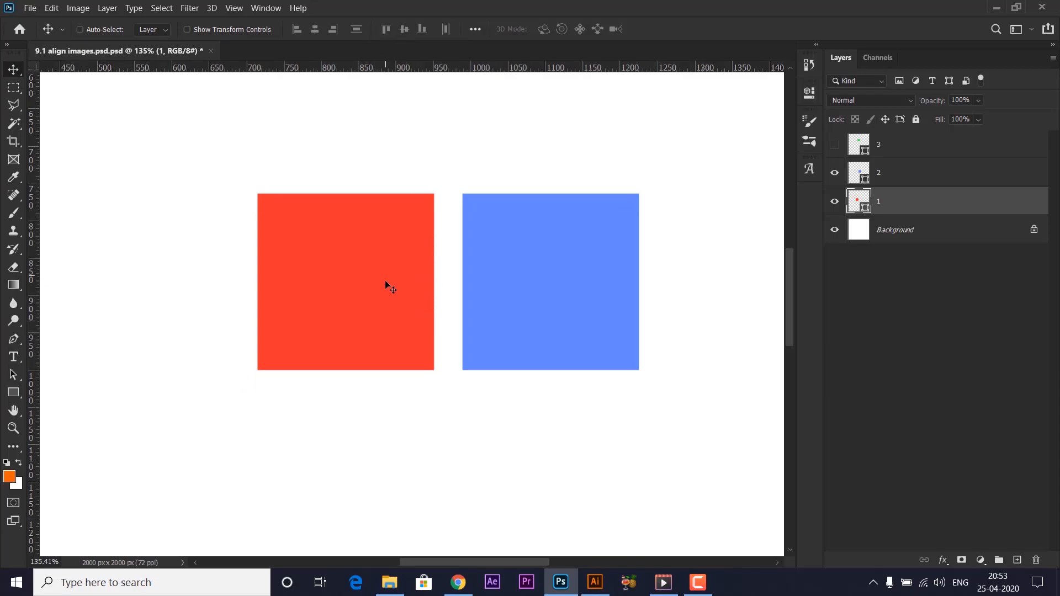
scroll(385, 276, "down", 5)
scroll(286, 11, "up", 7)
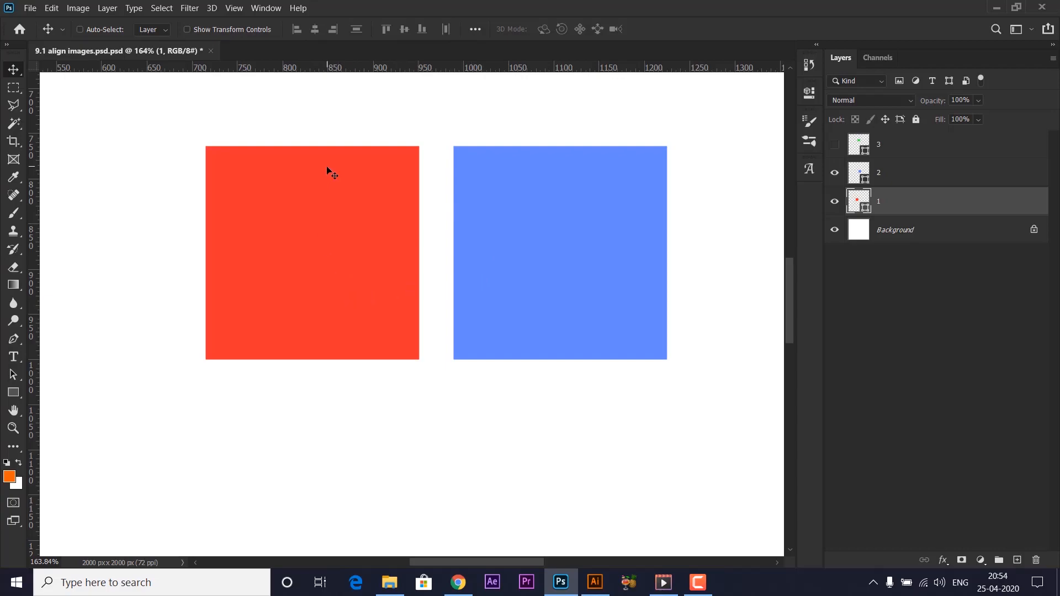
scroll(327, 168, "down", 5)
scroll(348, 254, "up", 5)
scroll(336, 233, "down", 2)
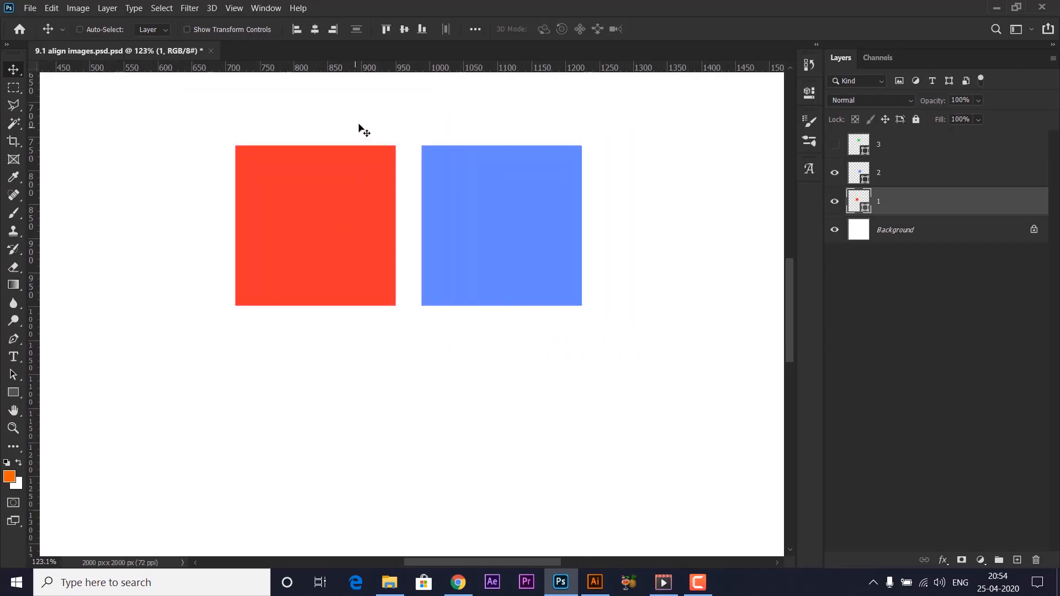
Step: Select the entire canvas and align the red square to its left edge, horizontal centre and right edge in turn
key("ctrl+a")
scroll(389, 223, "down", 8)
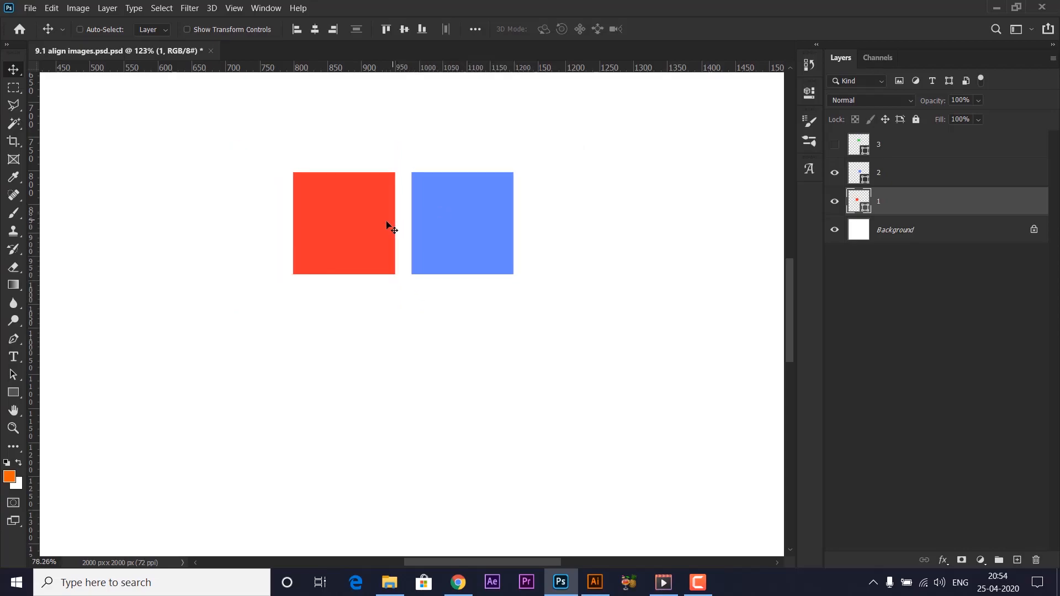
scroll(343, 168, "up", 4)
left_click_drag(345, 176, 532, 325)
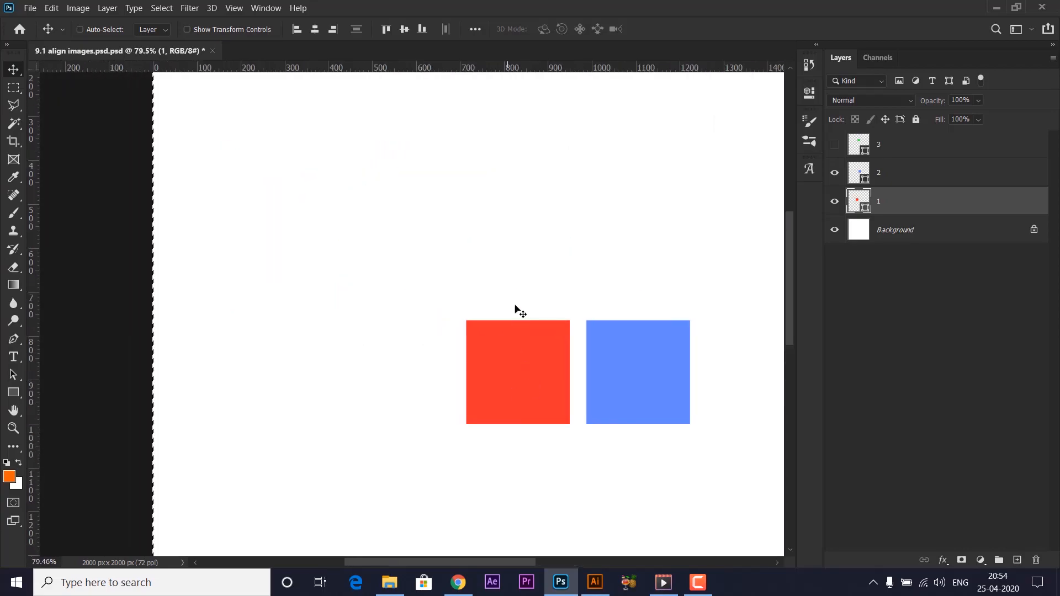
left_click_drag(470, 244, 496, 296)
key("ctrl+0")
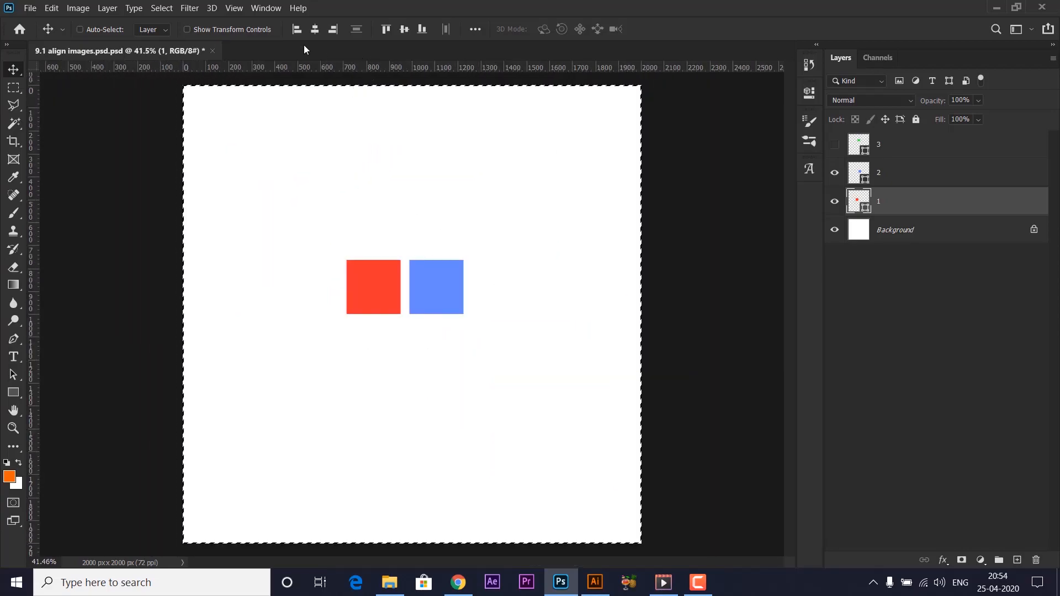
left_click(296, 28)
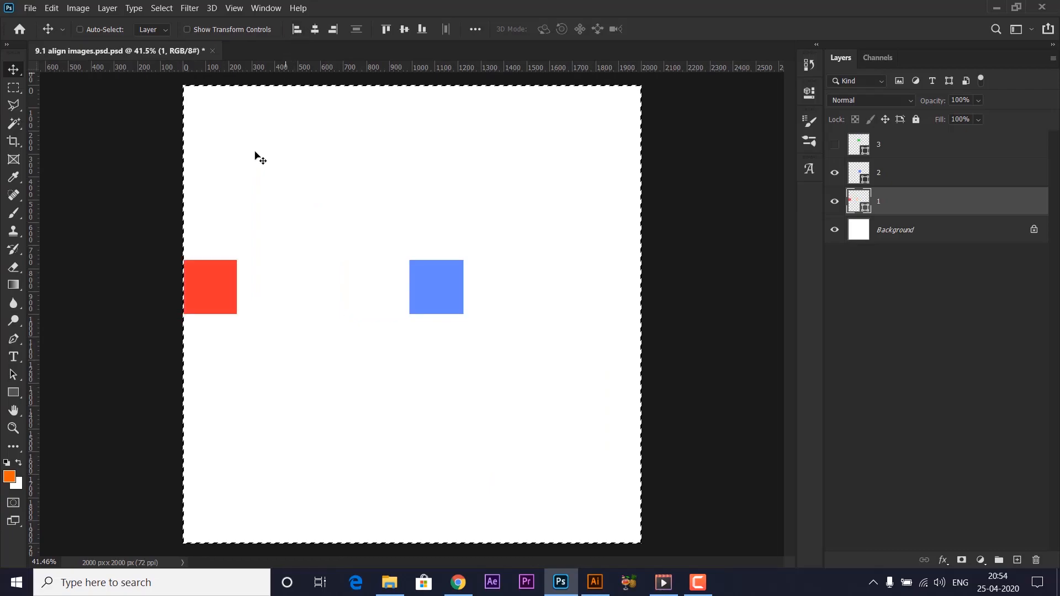
left_click(315, 29)
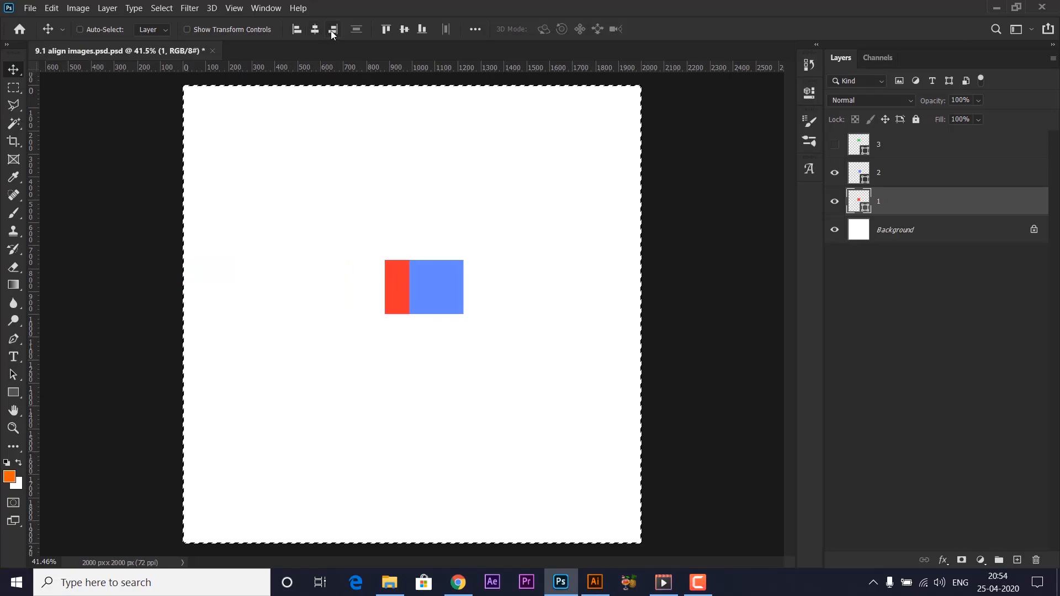
left_click(332, 30)
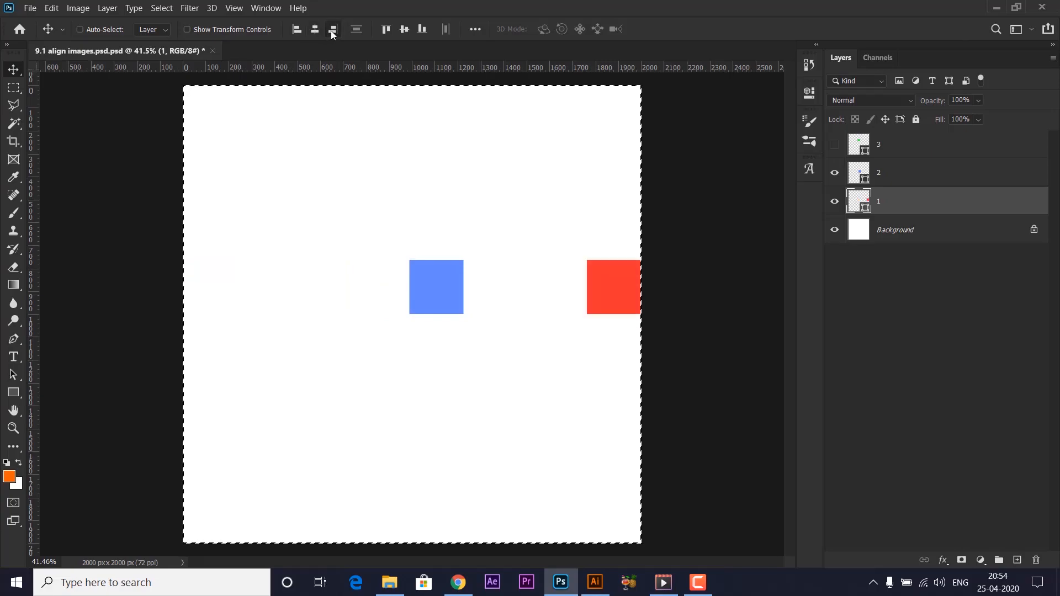
Step: Align the red square to the canvas's top edge, vertical centre and bottom edge in turn
left_click(385, 30)
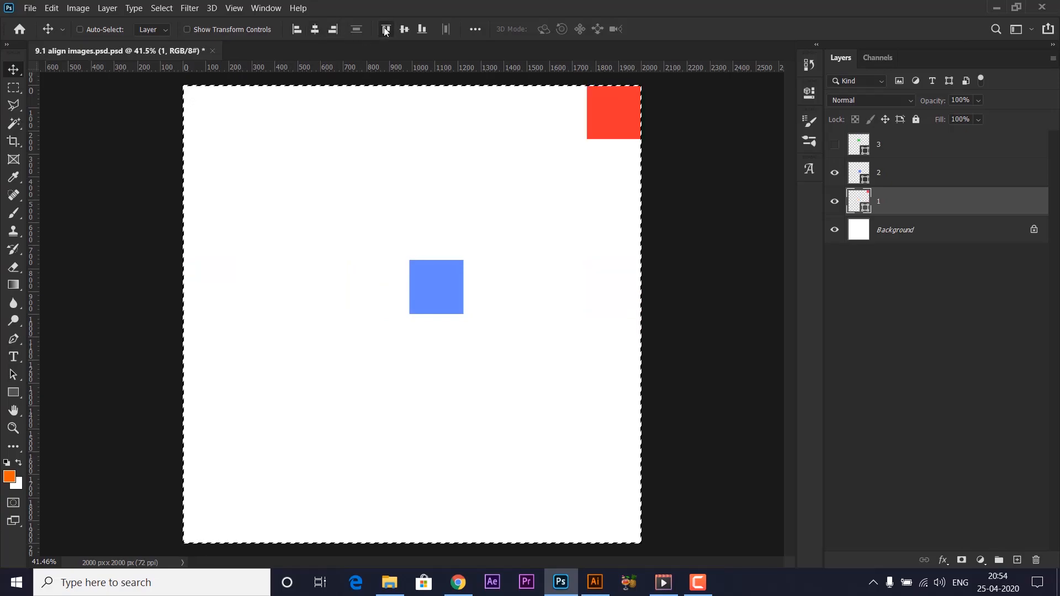
left_click(405, 29)
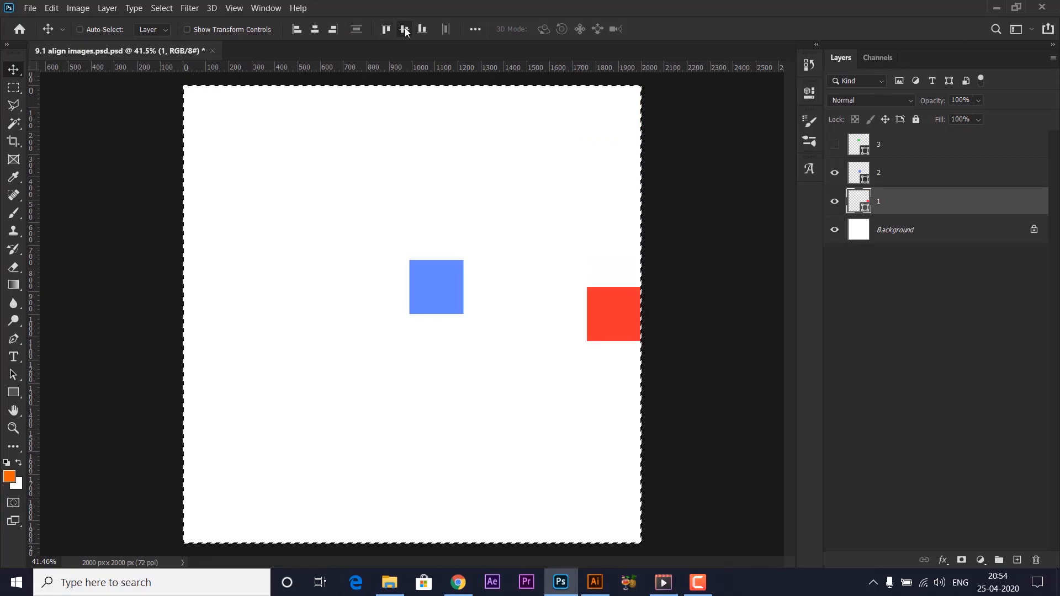
left_click(421, 30)
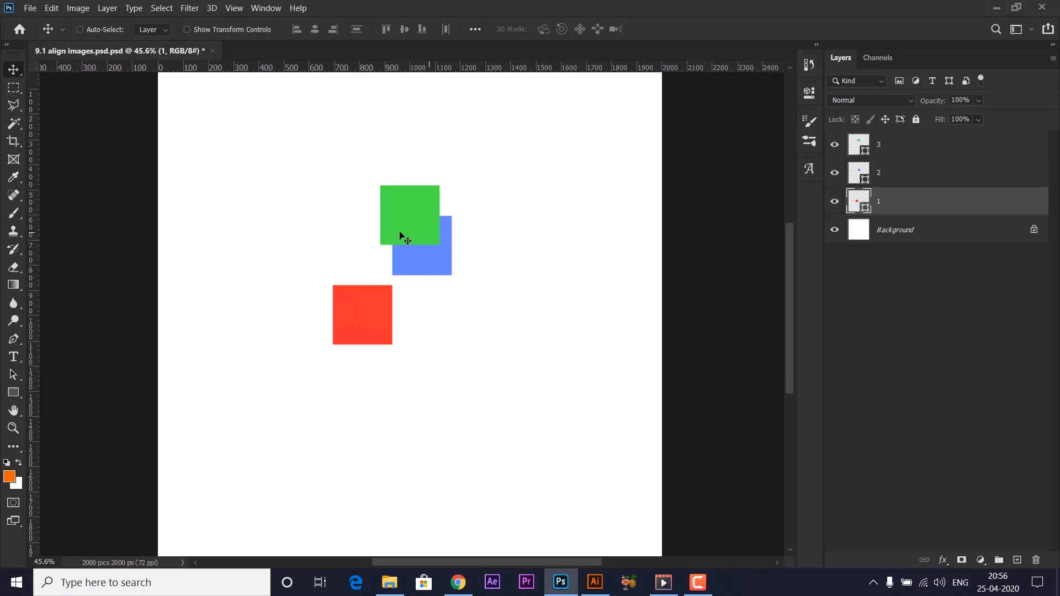
Step: Turn on Auto-Select for layers and spread the red, blue and green squares apart into a rising diagonal
mouse_move(405, 238)
left_mouse_down()
mouse_move(465, 181)
mouse_move(398, 223)
left_mouse_up()
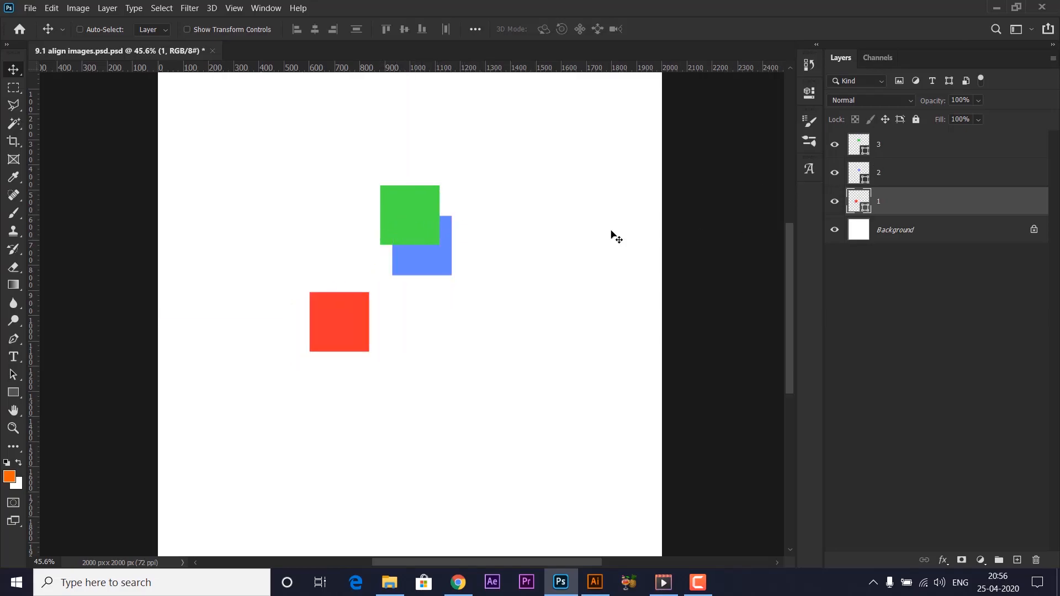
left_click(80, 29)
left_click_drag(412, 211, 494, 169)
scroll(440, 188, "up", 5)
left_click_drag(445, 256, 492, 218)
scroll(313, 350, "down", 4)
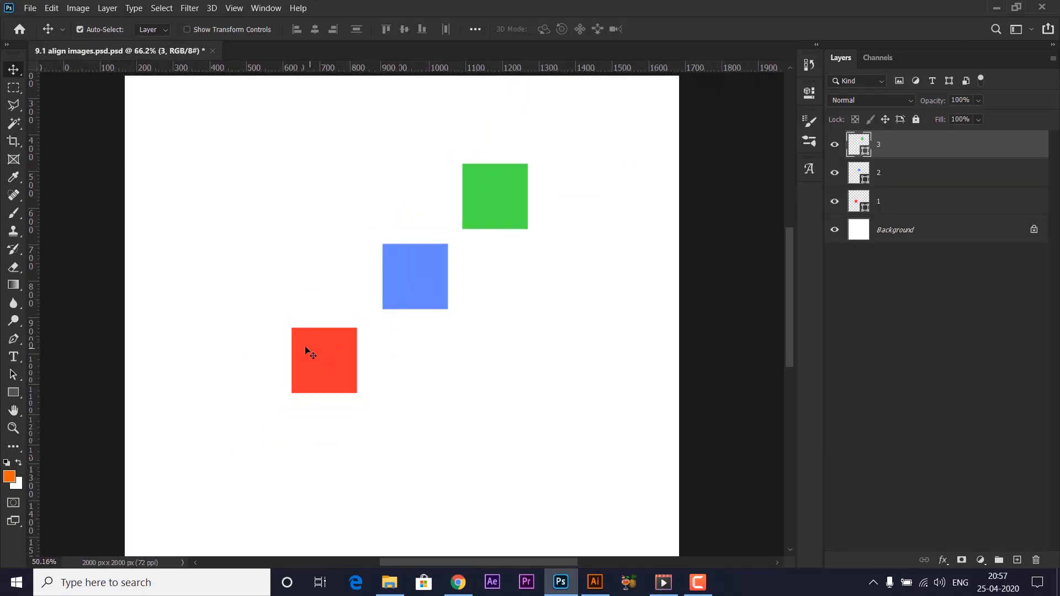
Step: Move the red and green squares level with the blue square to form a horizontal row
scroll(305, 347, "up", 1)
left_click_drag(330, 357, 342, 250)
scroll(388, 260, "up", 3)
scroll(305, 255, "down", 1)
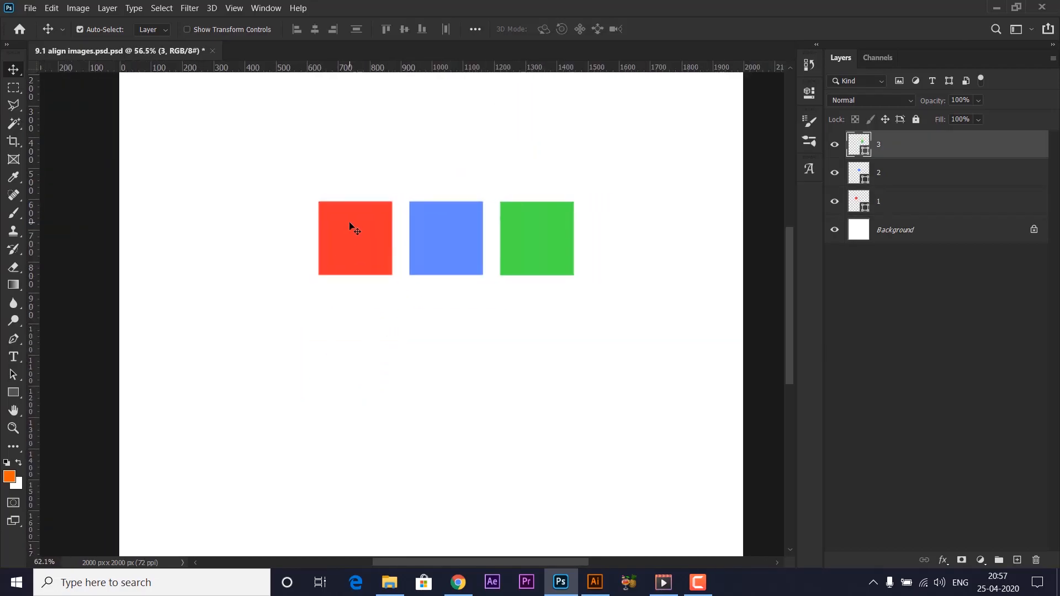
Step: Move the blue, red and green squares lower, realign them in a row with Smart Guides, and shift the red square closer to the blue one
scroll(349, 227, "up", 2)
scroll(442, 242, "up", 2)
left_click_drag(492, 260, 496, 438)
scroll(429, 265, "down", 2)
left_click_drag(374, 271, 355, 381)
left_click(603, 264)
left_click_drag(603, 262, 628, 372)
left_click_drag(373, 361, 403, 361)
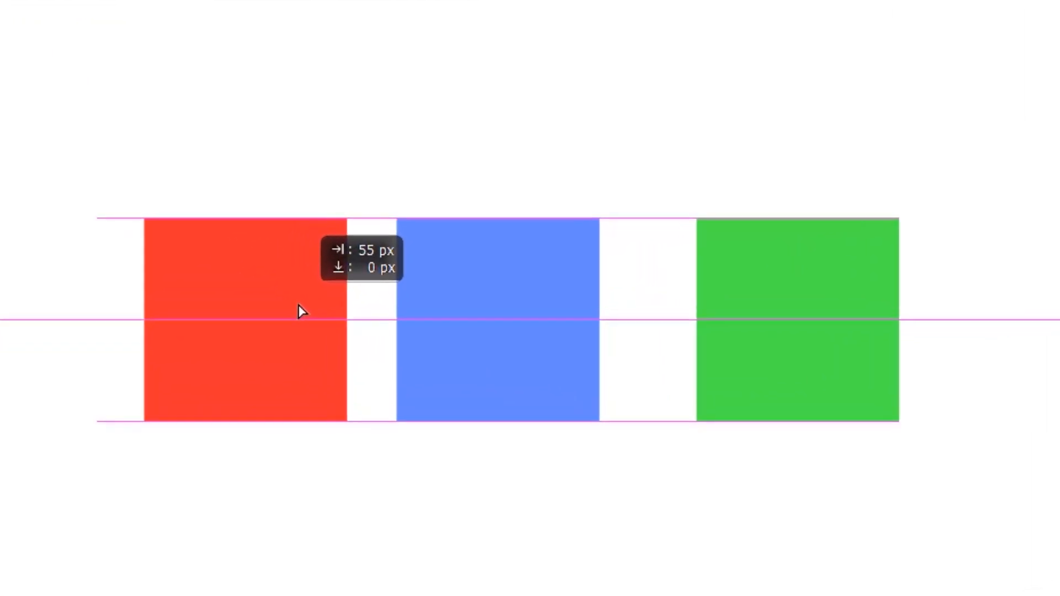
mouse_move(298, 306)
left_mouse_down()
mouse_move(215, 299)
mouse_move(287, 303)
left_mouse_up()
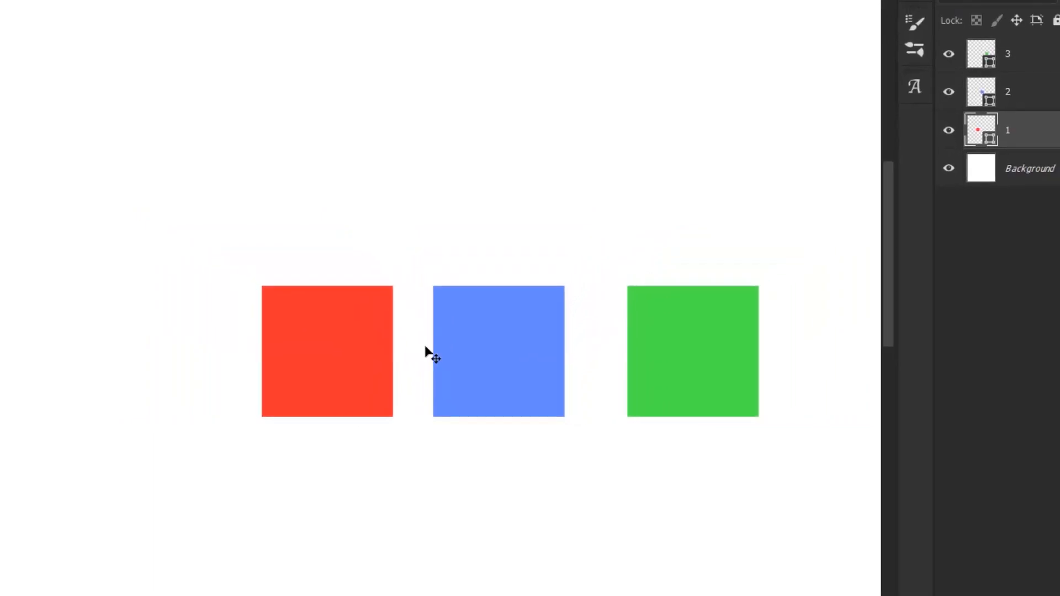
Step: Move the green square towards the blue one until the gaps on both sides of the blue square are 72 px
scroll(447, 364, "up", 5)
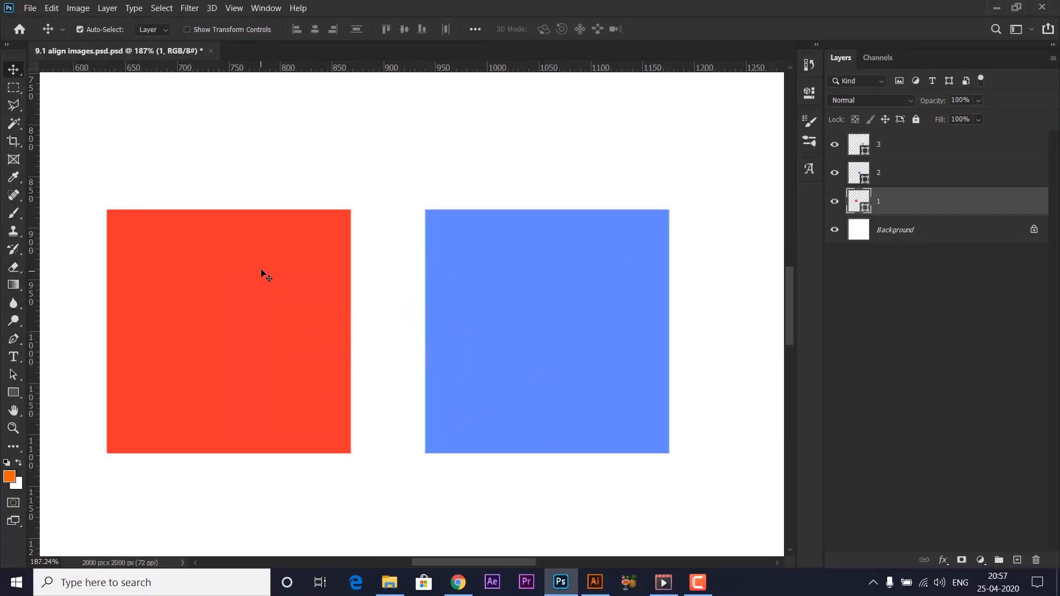
left_click_drag(636, 381, 473, 366)
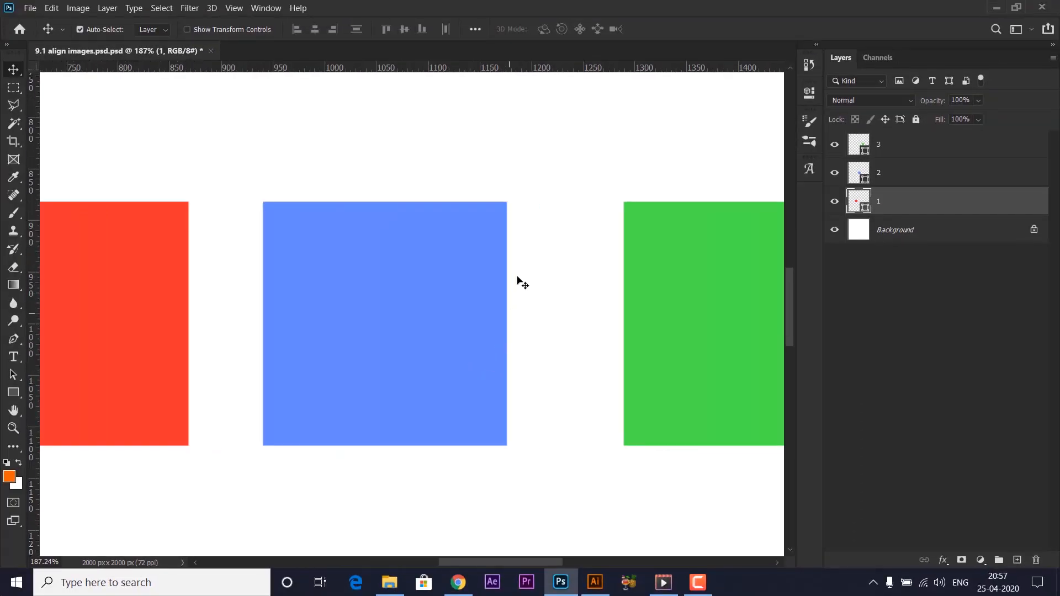
left_click(694, 355)
left_click_drag(687, 355, 654, 360)
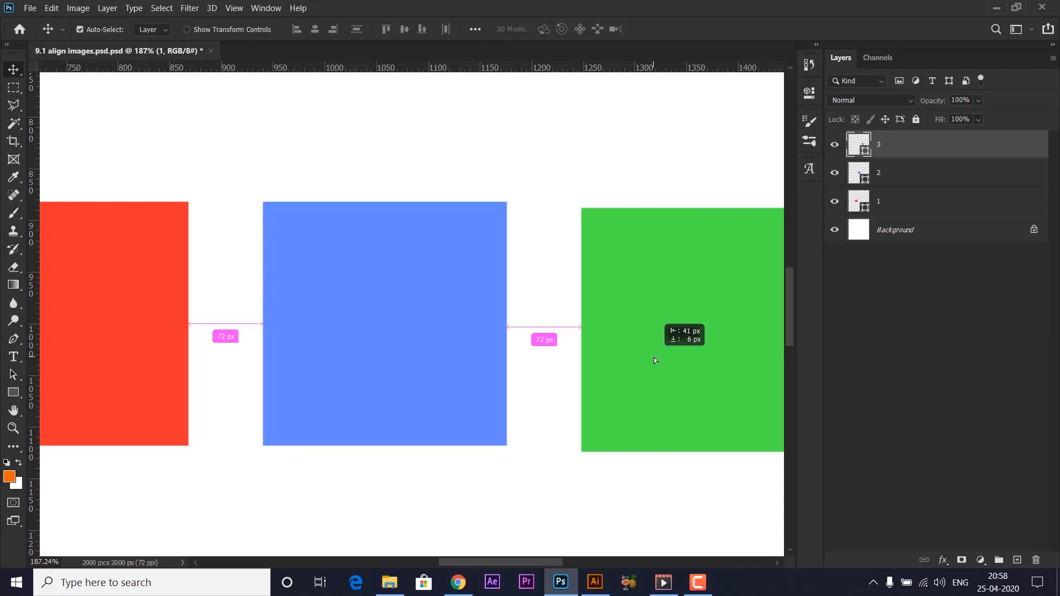
left_click_drag(654, 360, 654, 359)
scroll(573, 359, "down", 5)
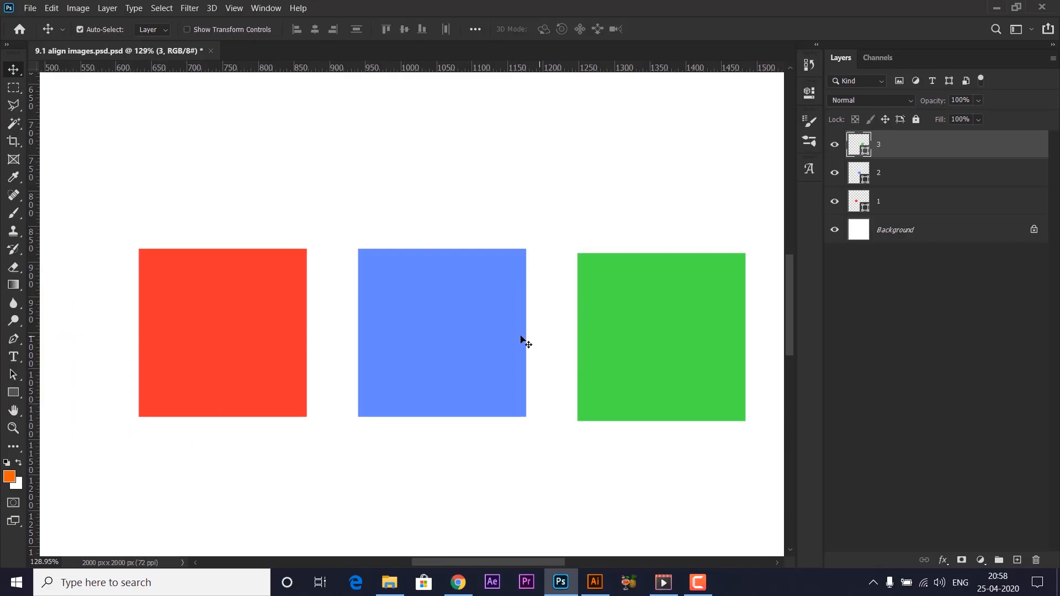
scroll(608, 350, "up", 3)
scroll(574, 356, "up", 1)
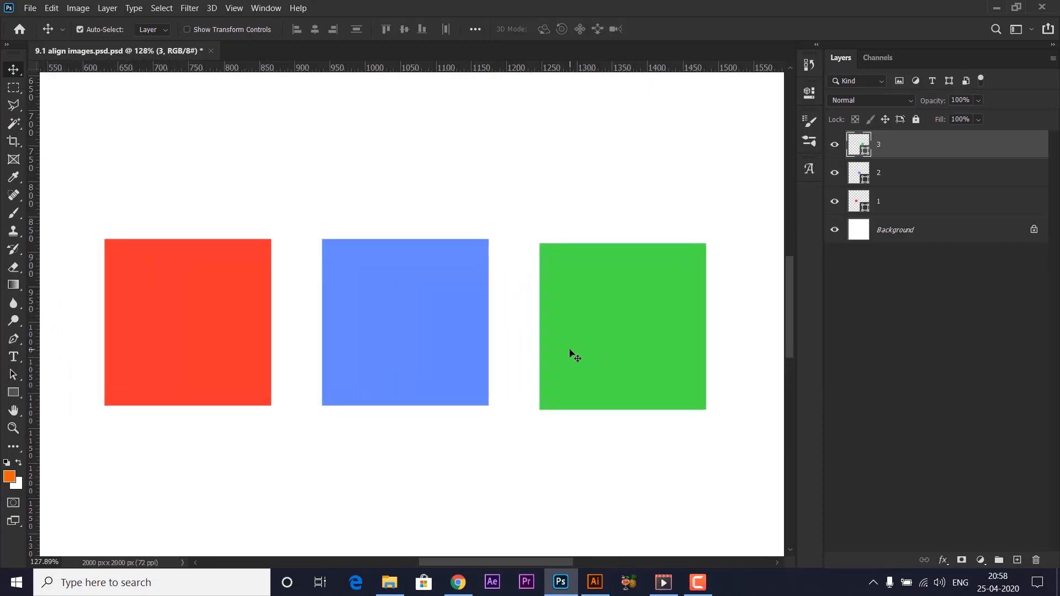
Step: Place the green square directly above and the red square directly below the blue one, and move the blue square right out of the column
scroll(574, 356, "down", 4)
left_click_drag(563, 296, 472, 231)
left_click_drag(380, 365, 457, 427)
scroll(521, 372, "up", 2)
left_click_drag(388, 287, 498, 287)
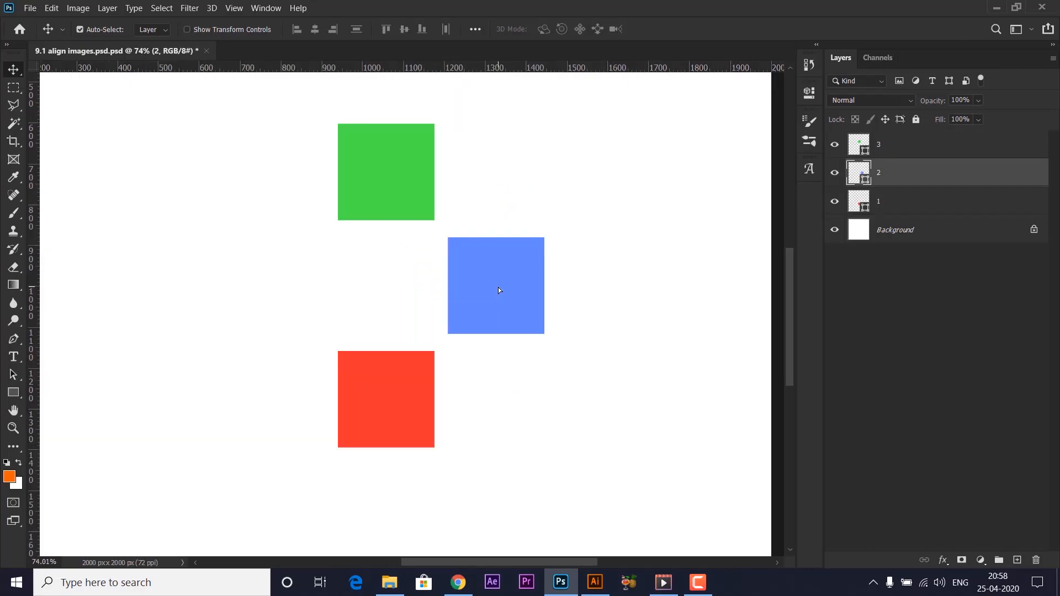